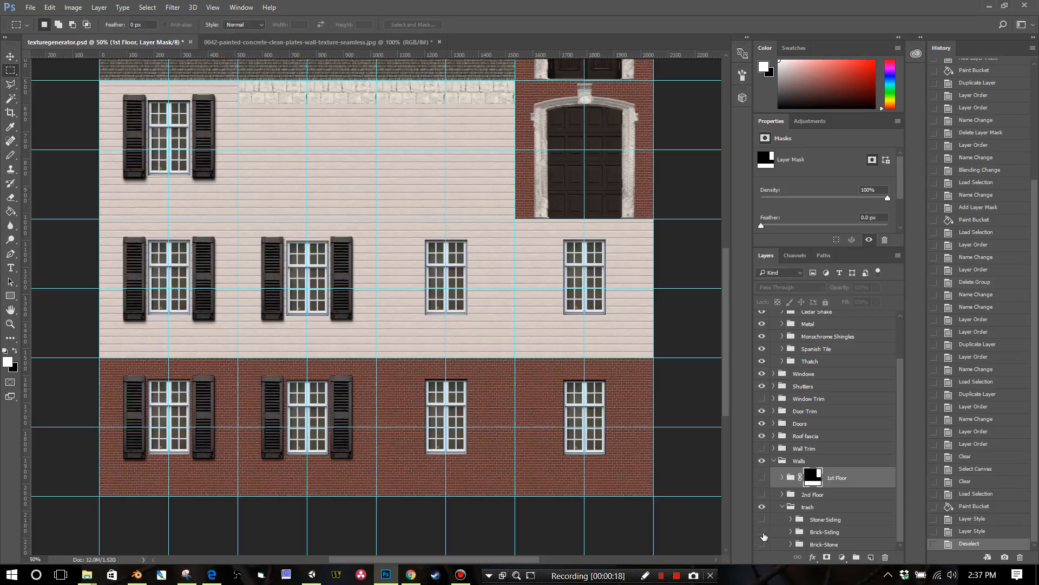
# - Preview the Stone-Siding, Brick-Siding and Brick-Stone wall combinations in the trash group, and collapse that group
pyautogui.click(762, 533)
pyautogui.click(762, 532)
pyautogui.click(763, 533)
pyautogui.click(763, 520)
pyautogui.click(763, 521)
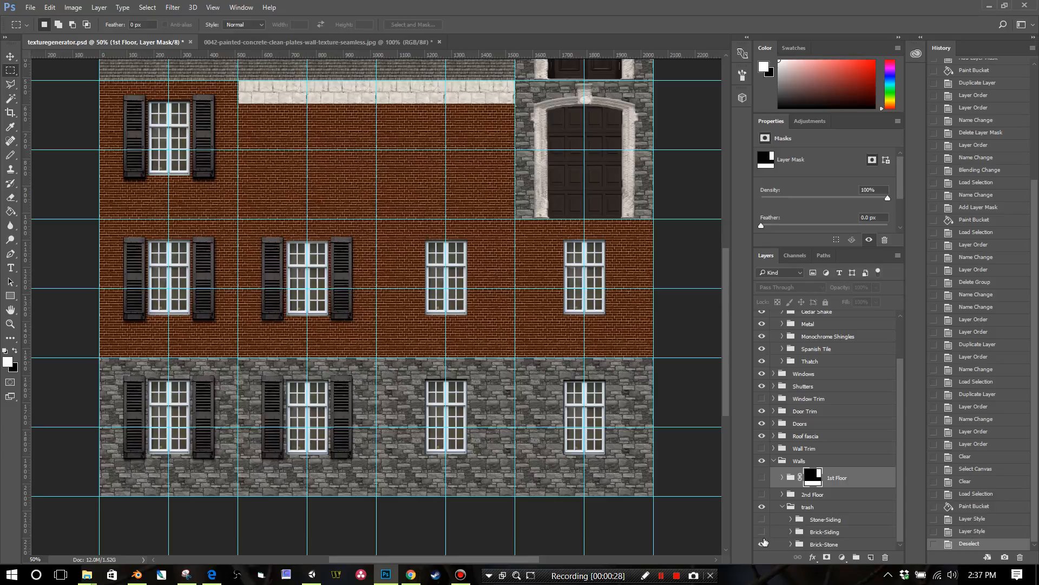
pyautogui.click(782, 508)
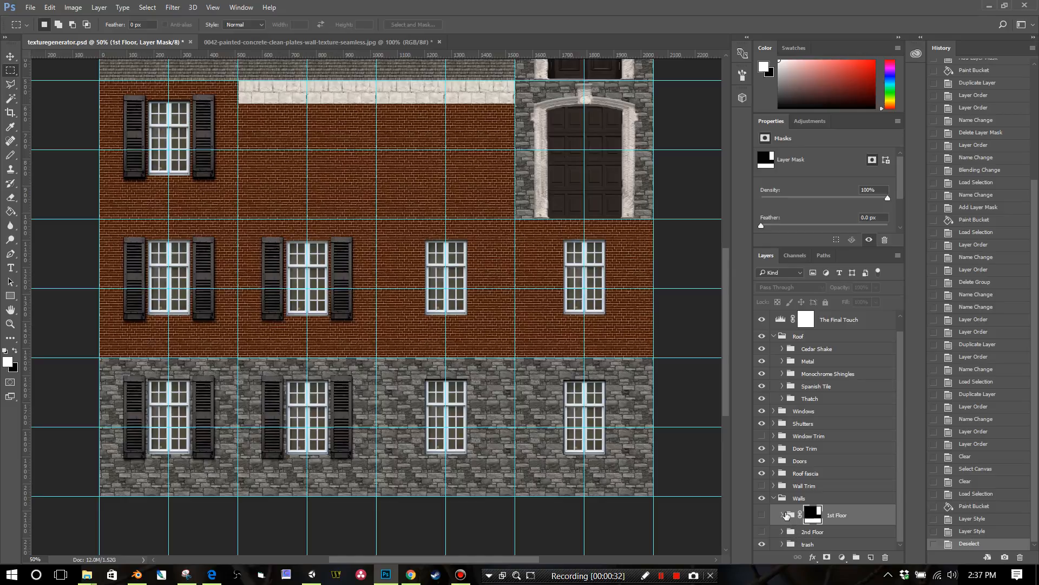
# - Expand the 1st Floor and 2nd Floor groups inside Walls to list their materials
pyautogui.click(783, 515)
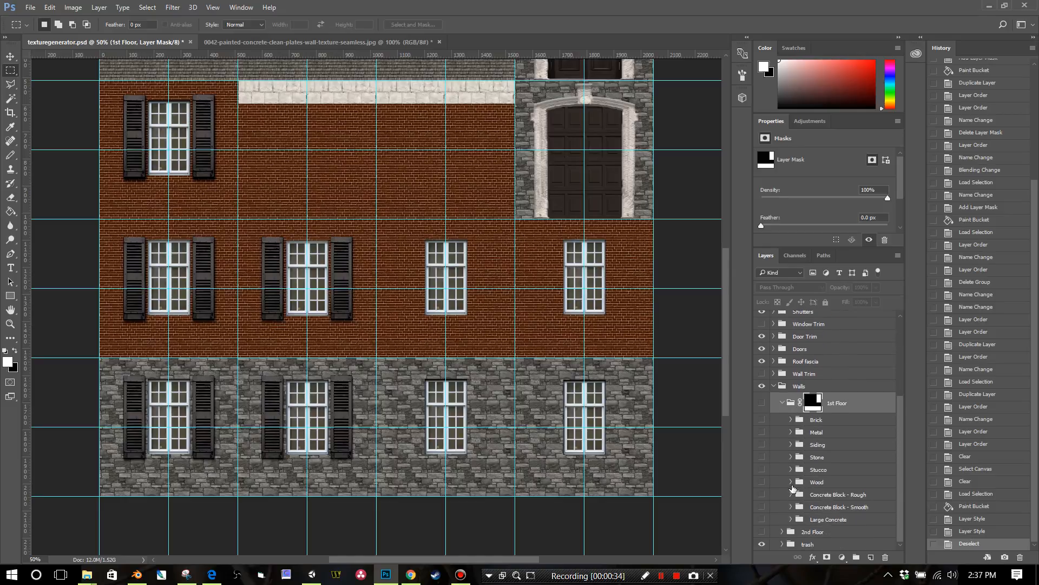
pyautogui.click(781, 532)
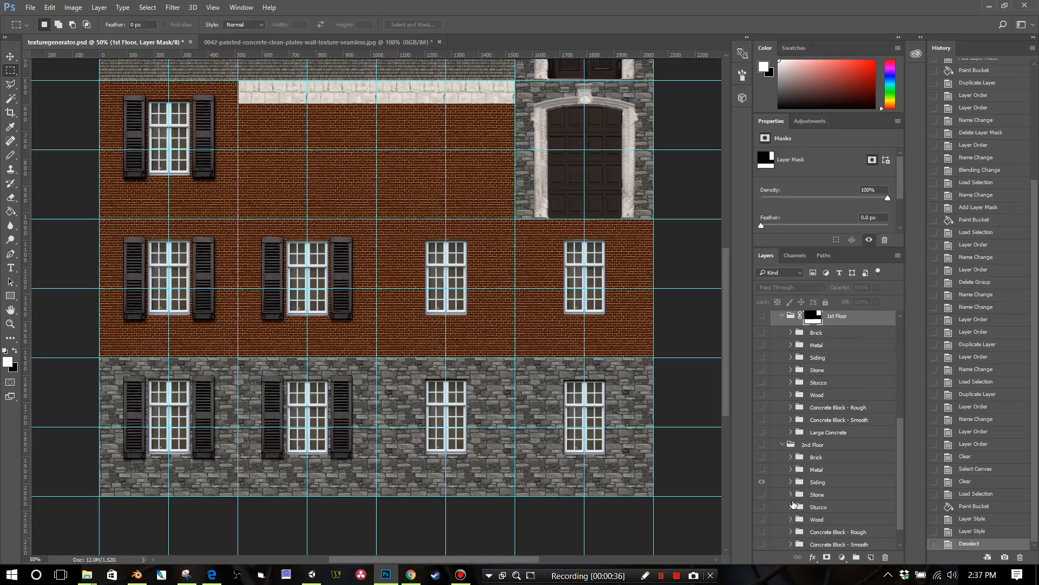
pyautogui.scroll(3, 791, 486)
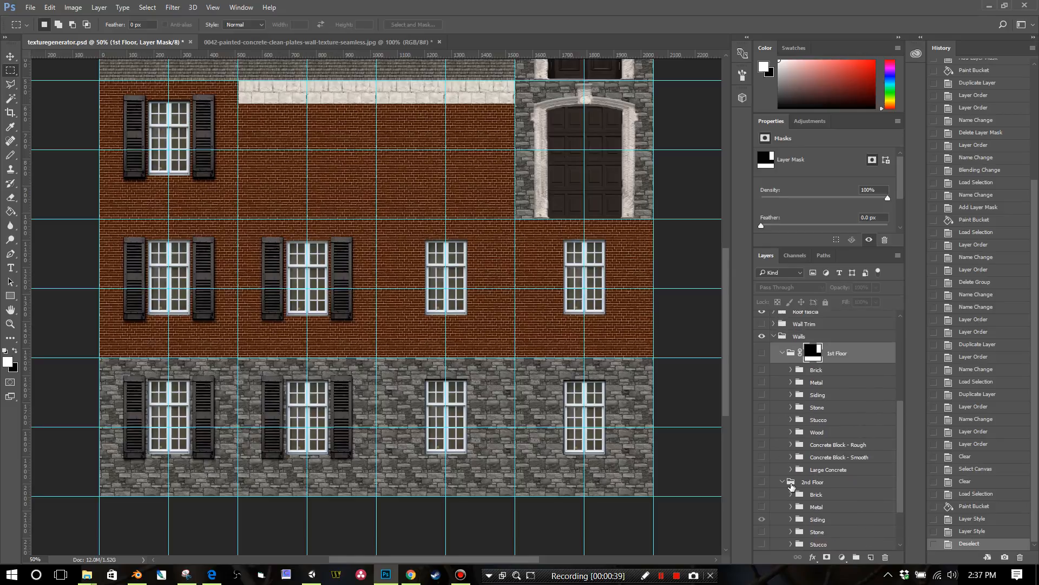
# - Turn on the 1st Floor walls, trying Brick, Metal and Siding before showing the Wood material
pyautogui.click(761, 371)
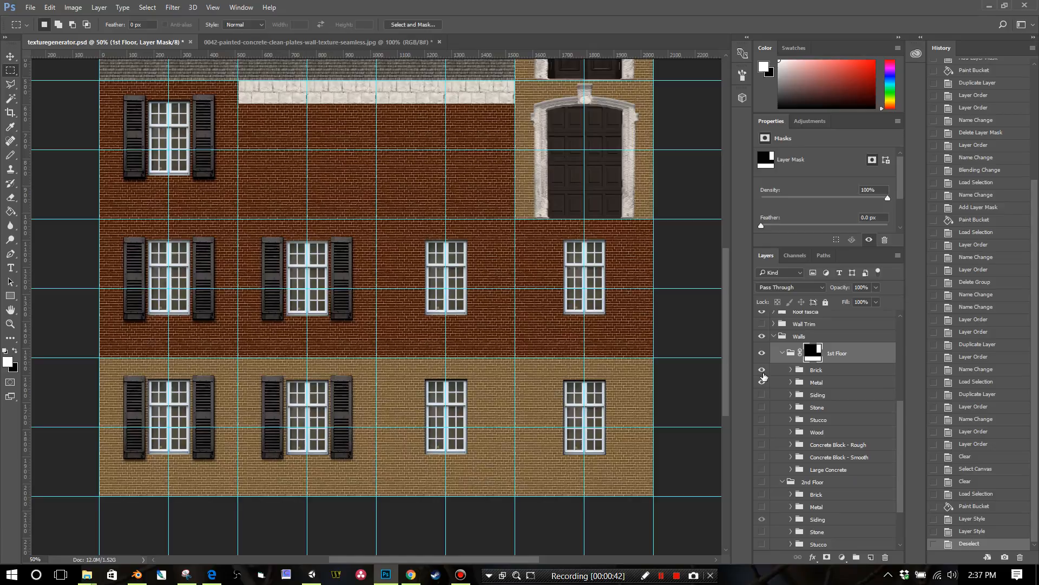
pyautogui.click(762, 371)
pyautogui.click(762, 383)
pyautogui.click(761, 395)
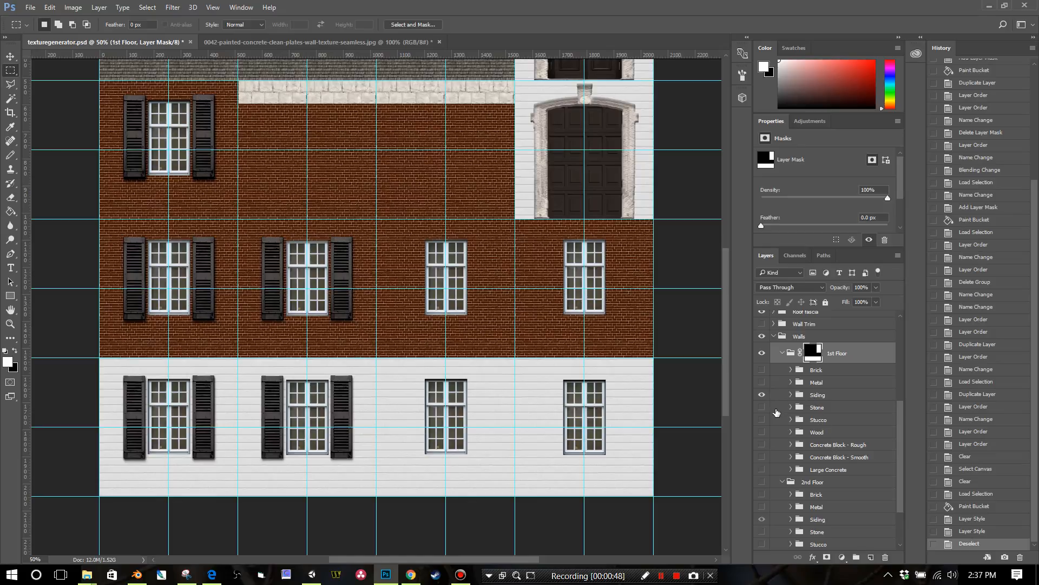
pyautogui.scroll(1, 807, 400)
pyautogui.scroll(-2, 807, 403)
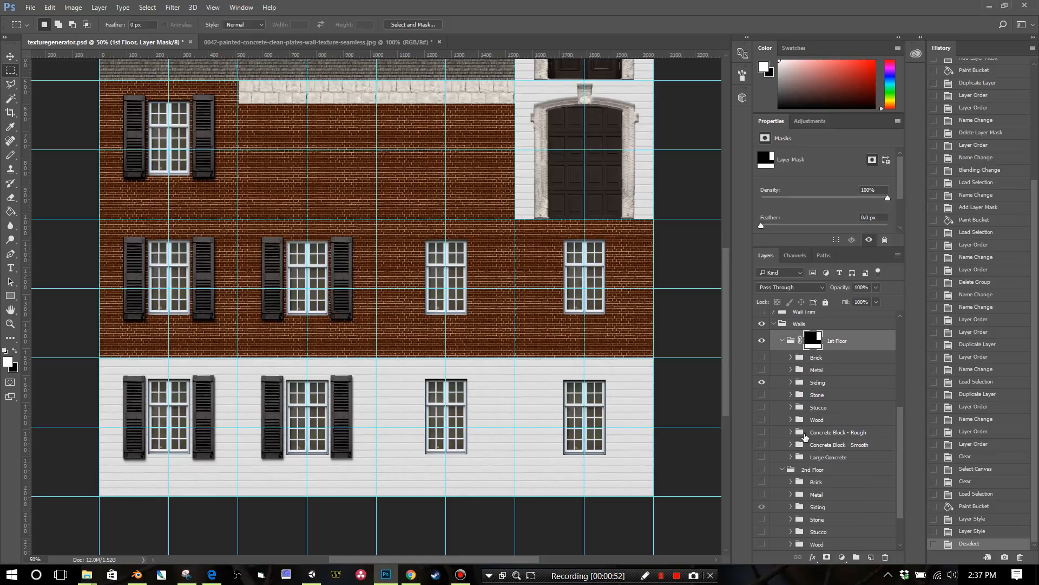
pyautogui.click(762, 382)
pyautogui.click(762, 420)
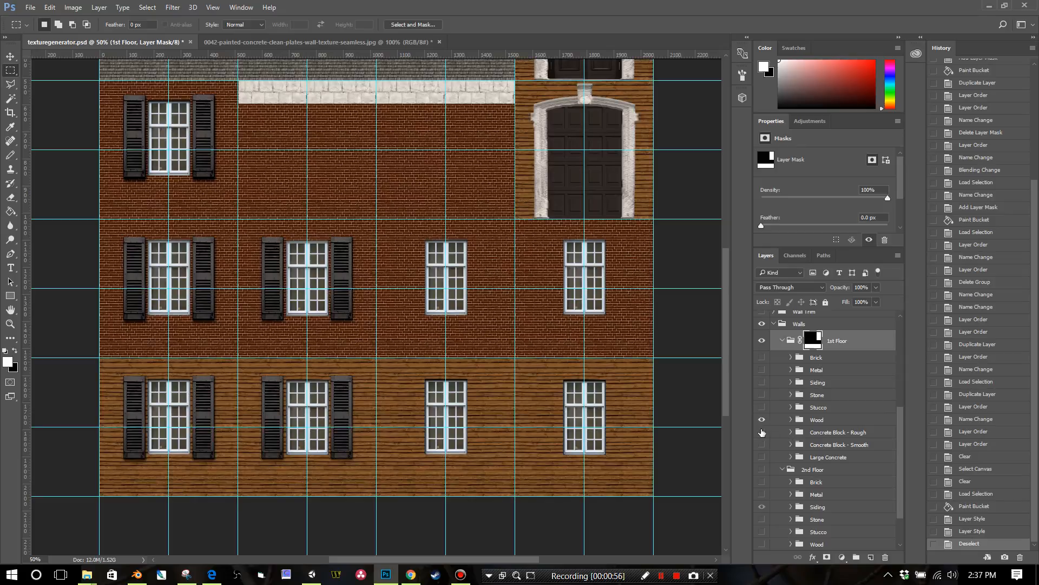
# - Turn on the Brick material for the 2nd Floor walls
pyautogui.scroll(-2, 762, 433)
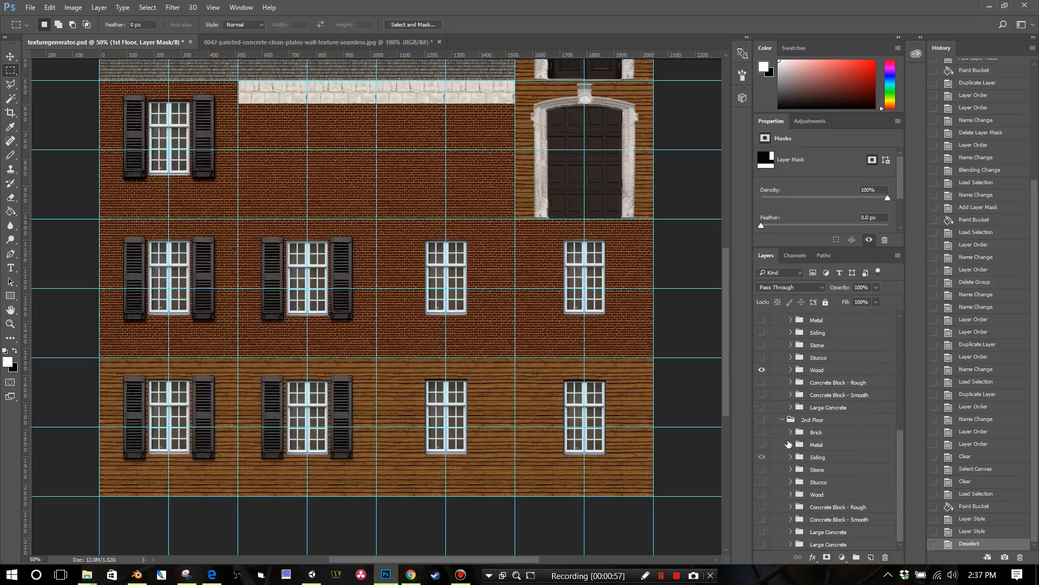
pyautogui.click(762, 432)
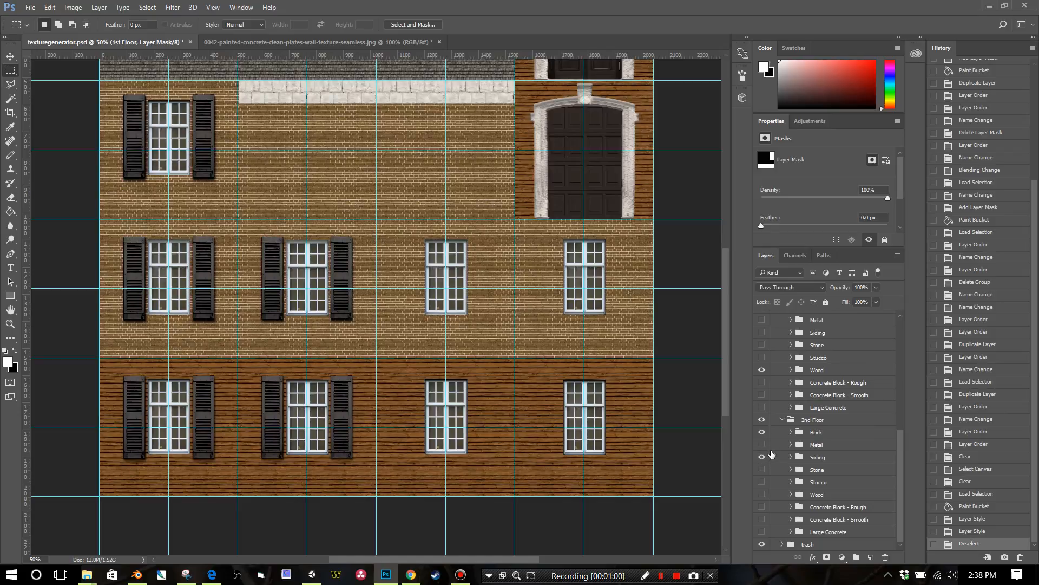
pyautogui.scroll(2, 803, 450)
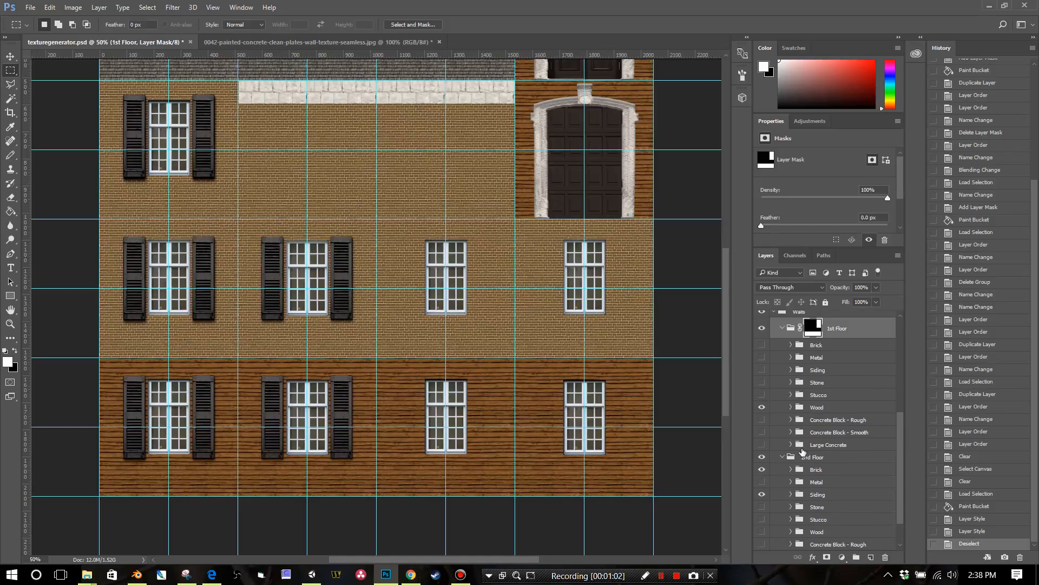
pyautogui.scroll(1, 802, 449)
pyautogui.scroll(1, 831, 379)
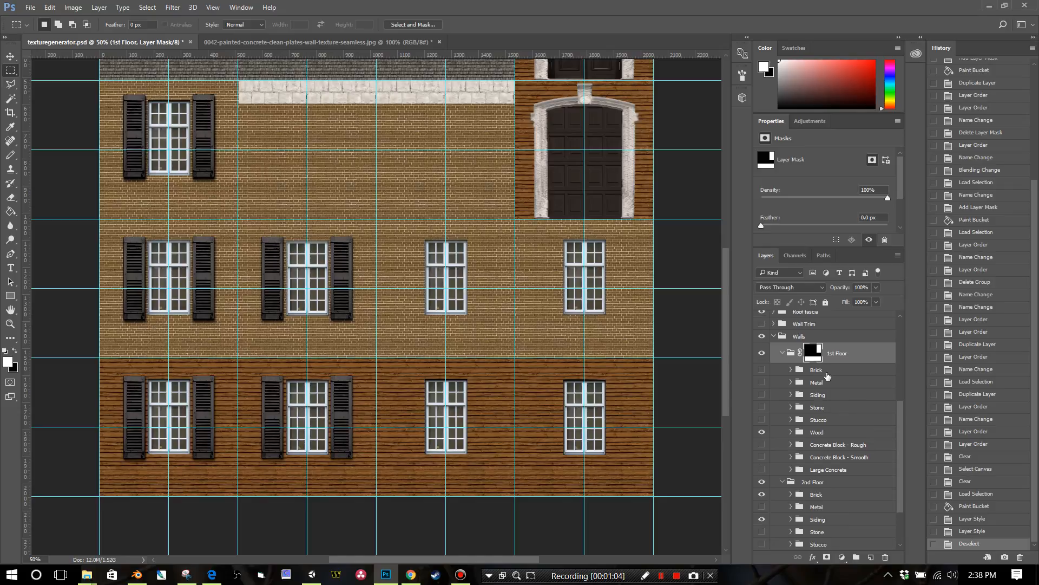
# - Preview the Brick, Metal and Siding materials one after another on the 1st Floor walls
pyautogui.click(761, 370)
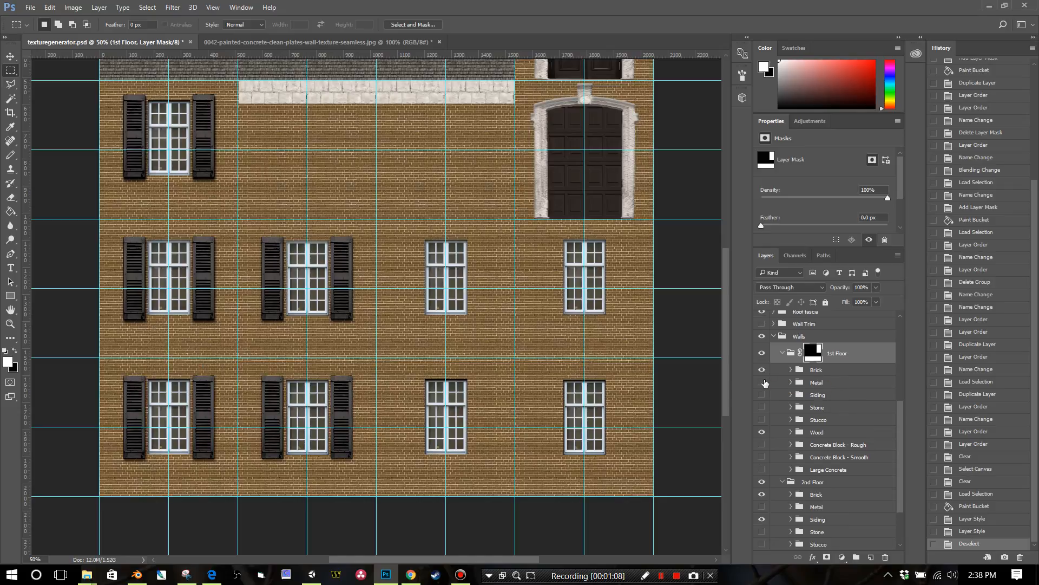
pyautogui.click(761, 370)
pyautogui.click(762, 382)
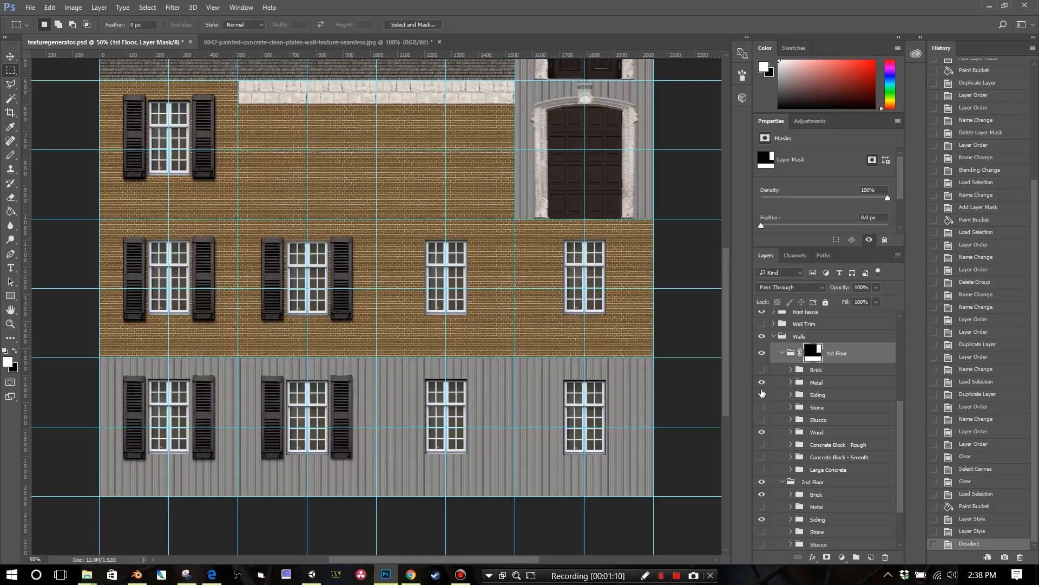
pyautogui.click(762, 394)
pyautogui.click(762, 383)
# - Turn on all 1st Floor materials from Stone to Large Concrete, hide them one by one until only Large Concrete remains, and select it
pyautogui.moveTo(763, 411); pyautogui.dragTo(764, 464)
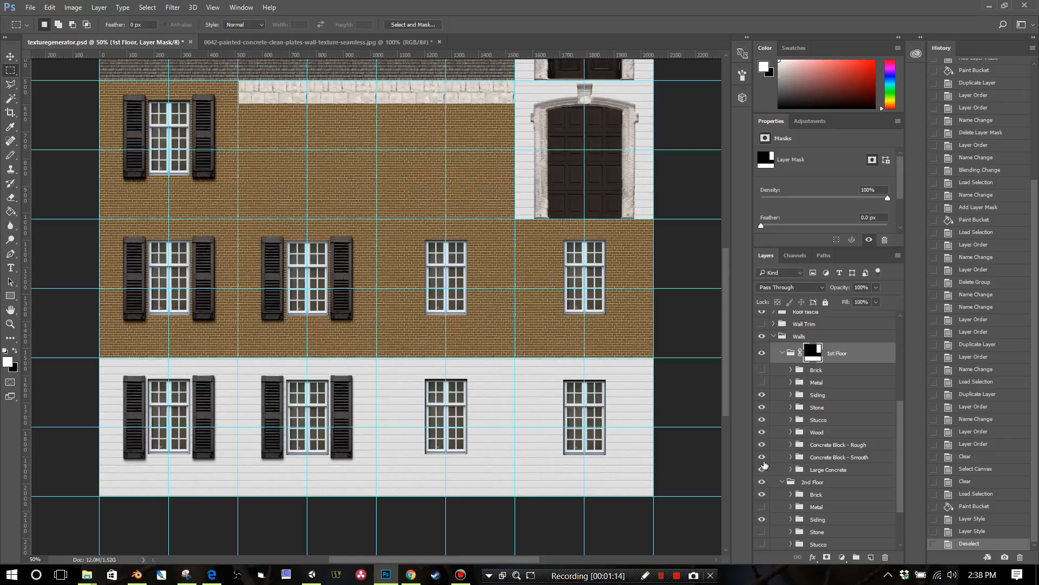
pyautogui.click(762, 396)
pyautogui.click(763, 408)
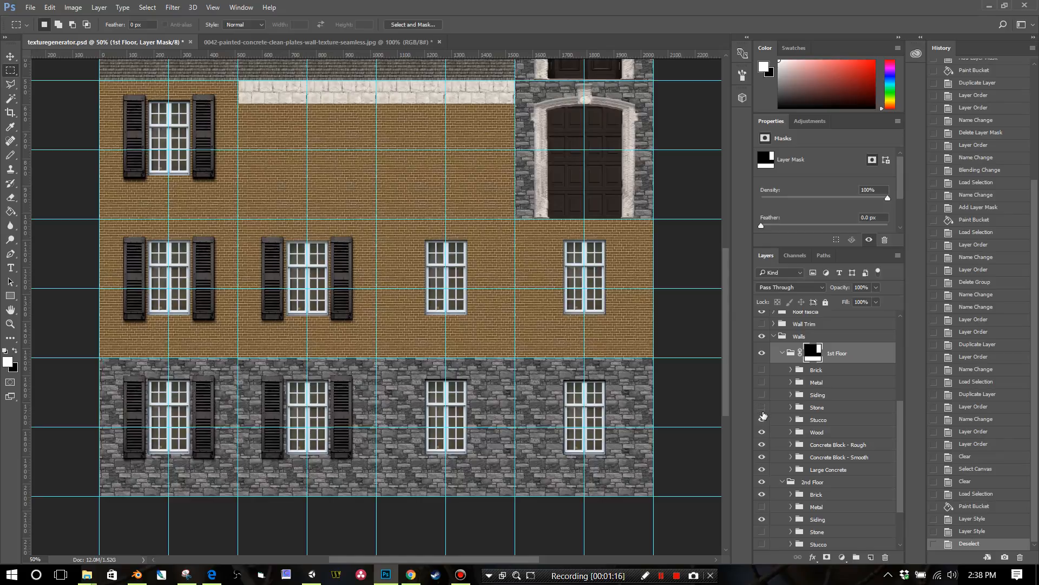
pyautogui.click(762, 420)
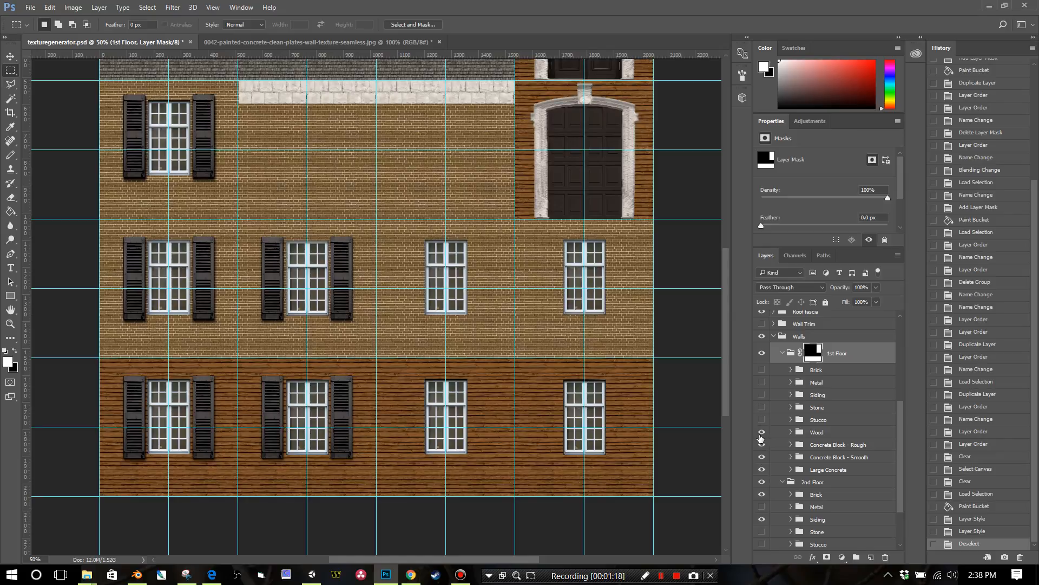
pyautogui.click(761, 444)
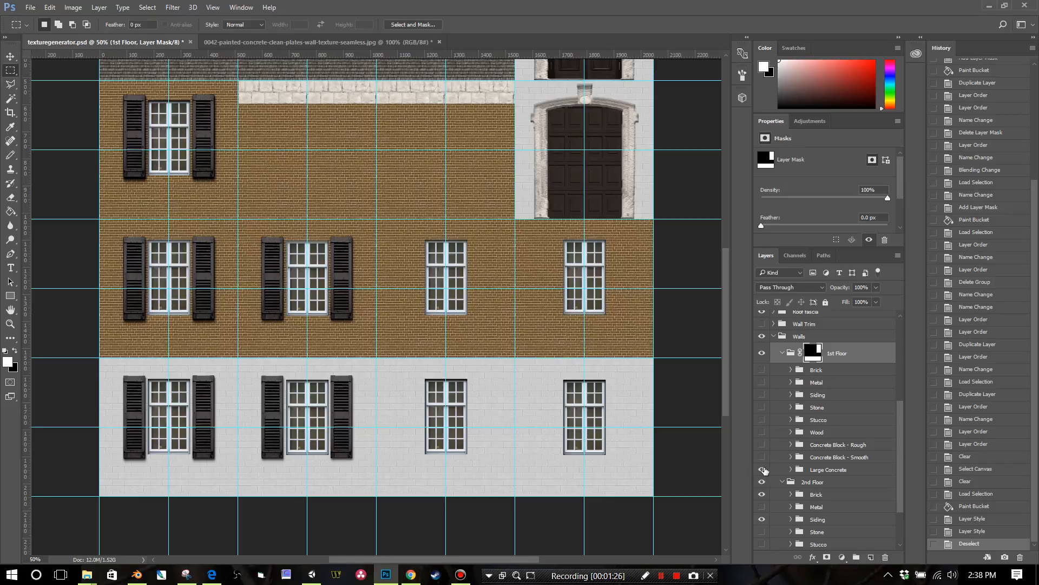
pyautogui.click(814, 470)
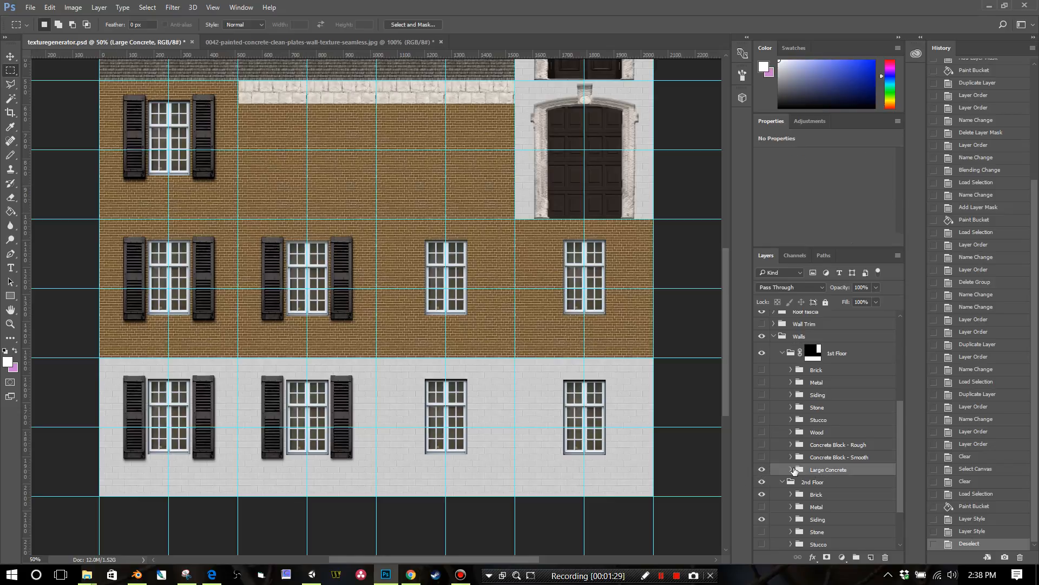
# - Collapse the 1st Floor and 2nd Floor groups inside Walls
pyautogui.scroll(-3, 774, 464)
pyautogui.scroll(3, 779, 450)
pyautogui.scroll(2, 775, 464)
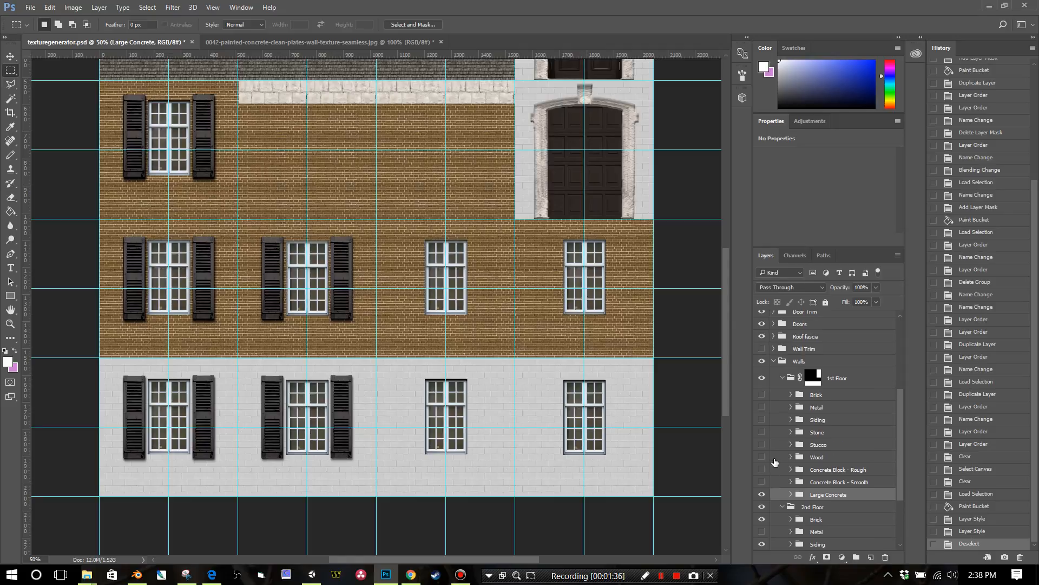
pyautogui.scroll(2, 785, 438)
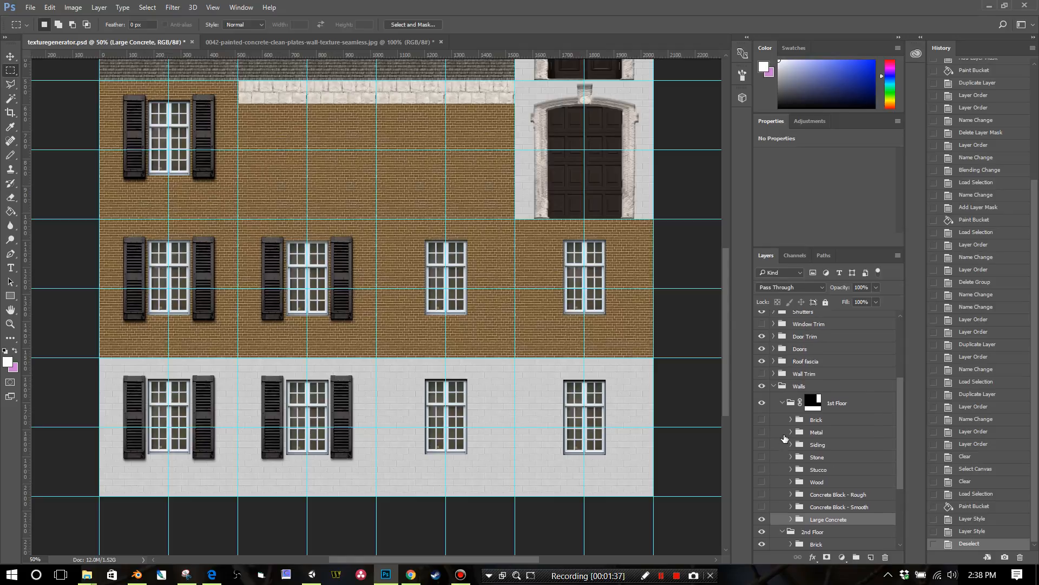
pyautogui.click(783, 404)
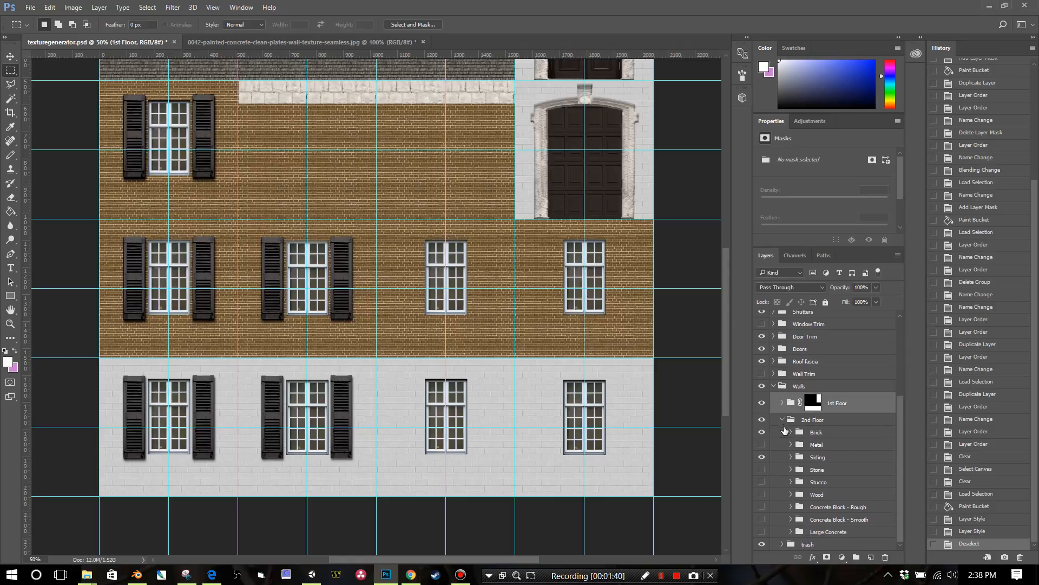
pyautogui.click(785, 420)
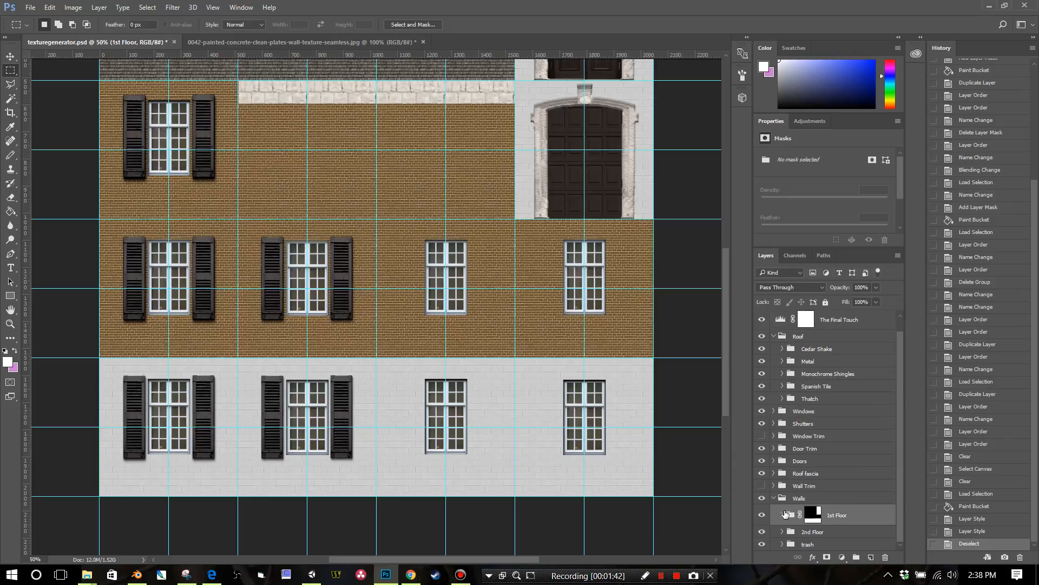
# - Examine the layers inside the Roof group's Cedar Shake material and collapse it again
pyautogui.scroll(1, 781, 496)
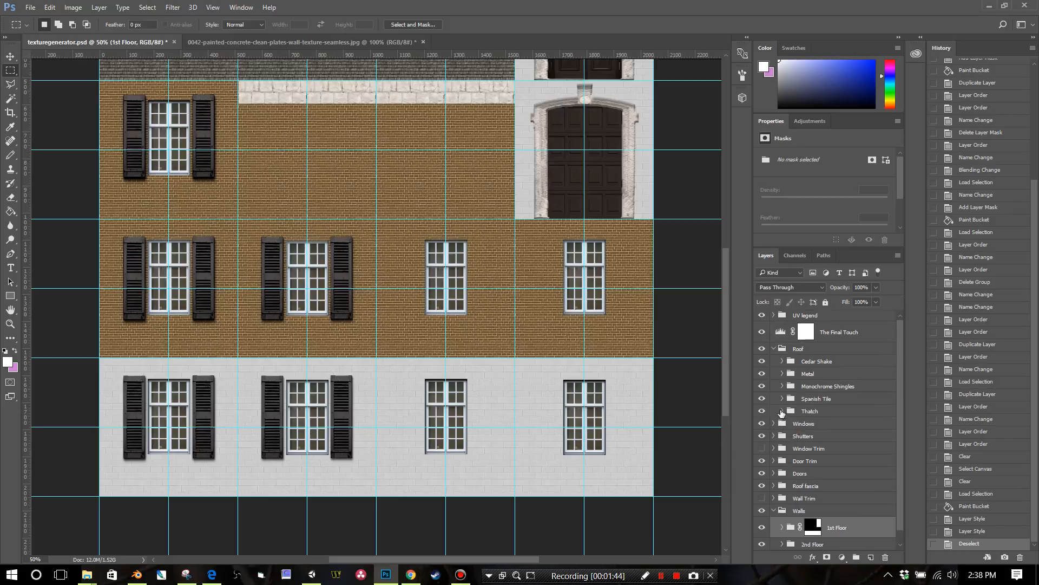
pyautogui.click(804, 351)
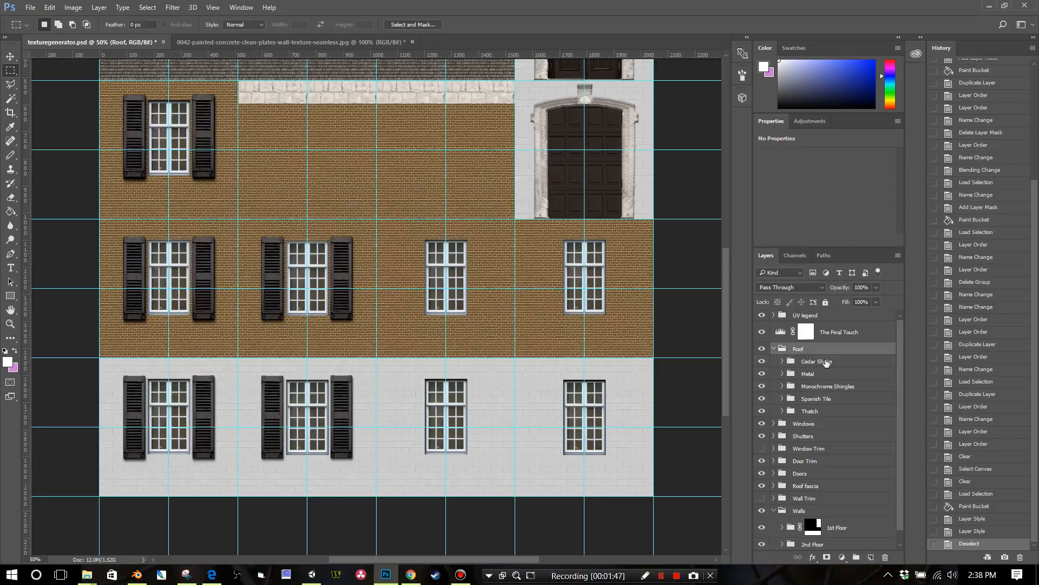
pyautogui.click(786, 368)
pyautogui.click(783, 363)
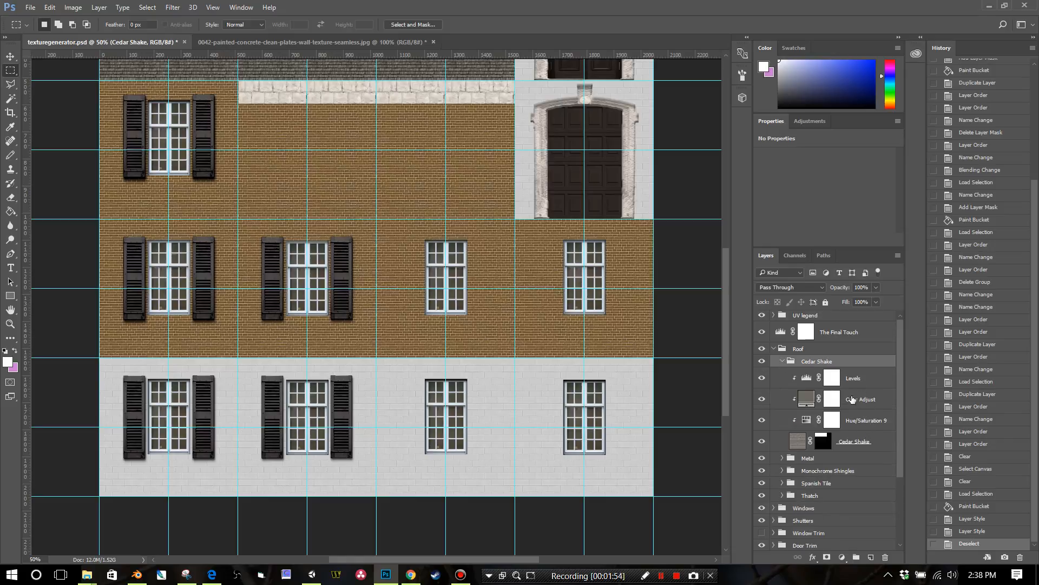
pyautogui.click(783, 361)
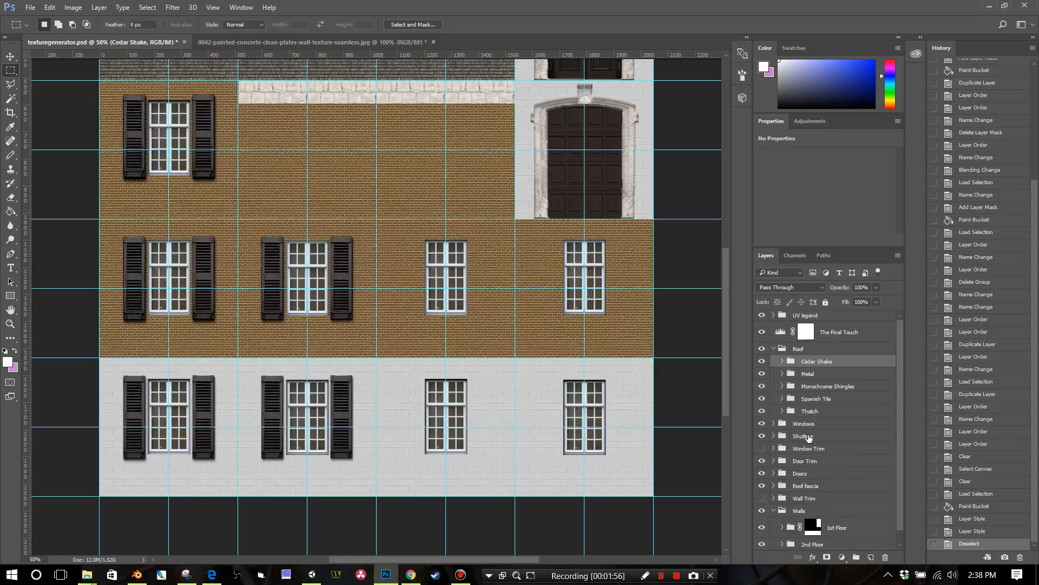
# - Expand the Window Trim and Above Window groups and turn on the Fancy trim above the windows
pyautogui.scroll(-1, 808, 437)
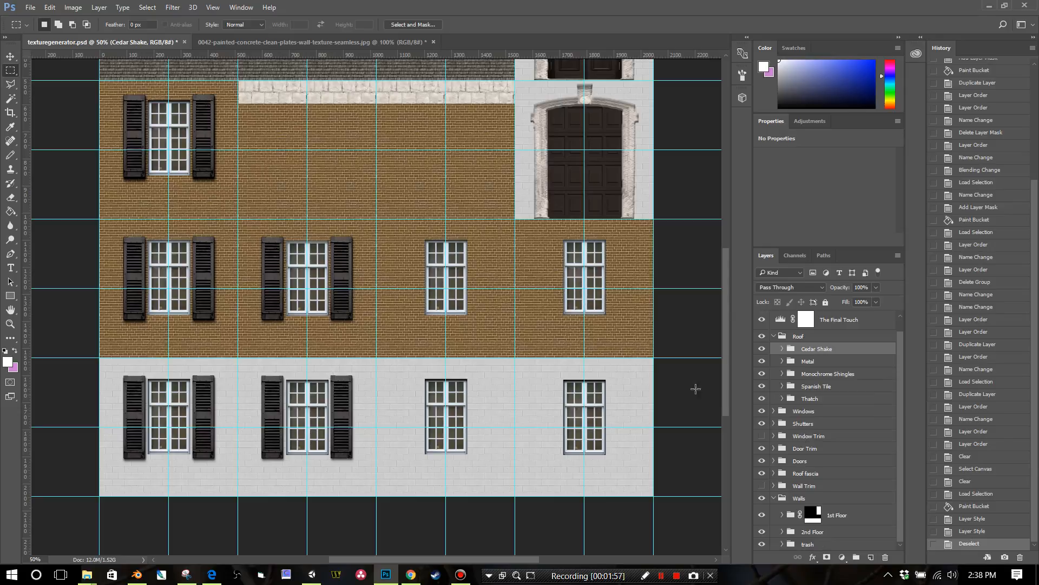
pyautogui.click(774, 436)
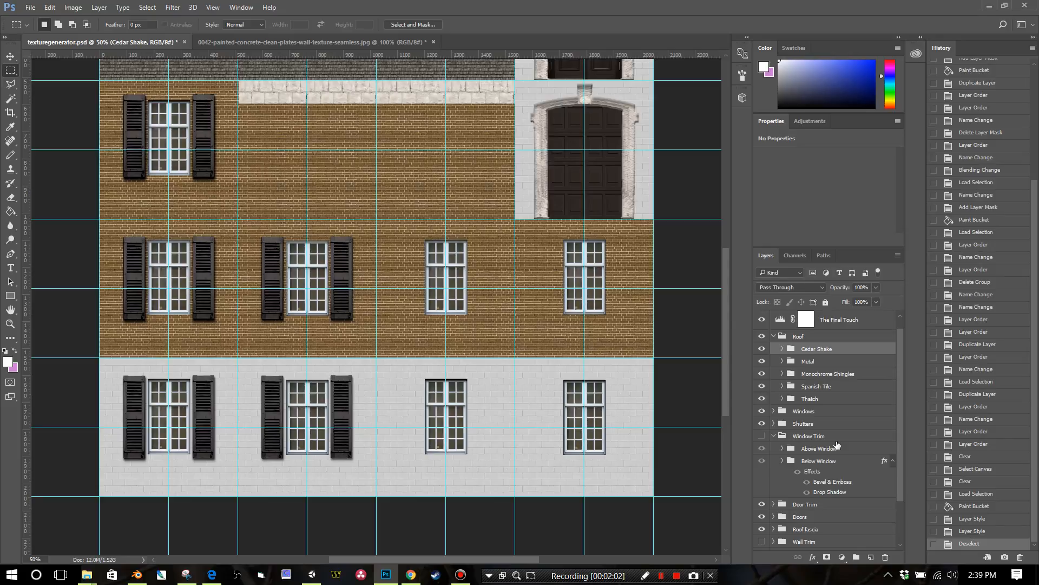
pyautogui.click(782, 449)
pyautogui.scroll(-2, 802, 446)
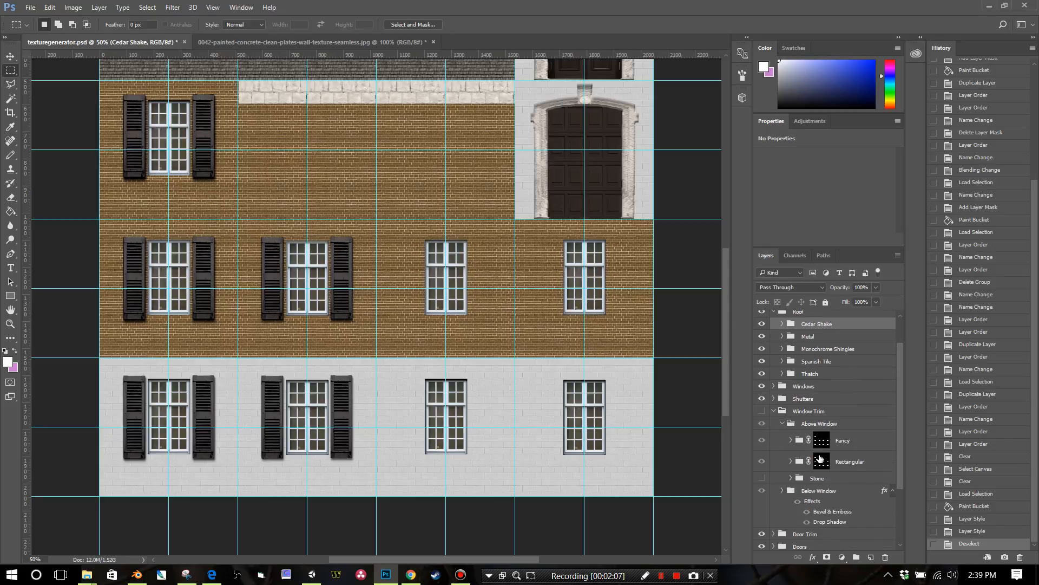
pyautogui.click(762, 429)
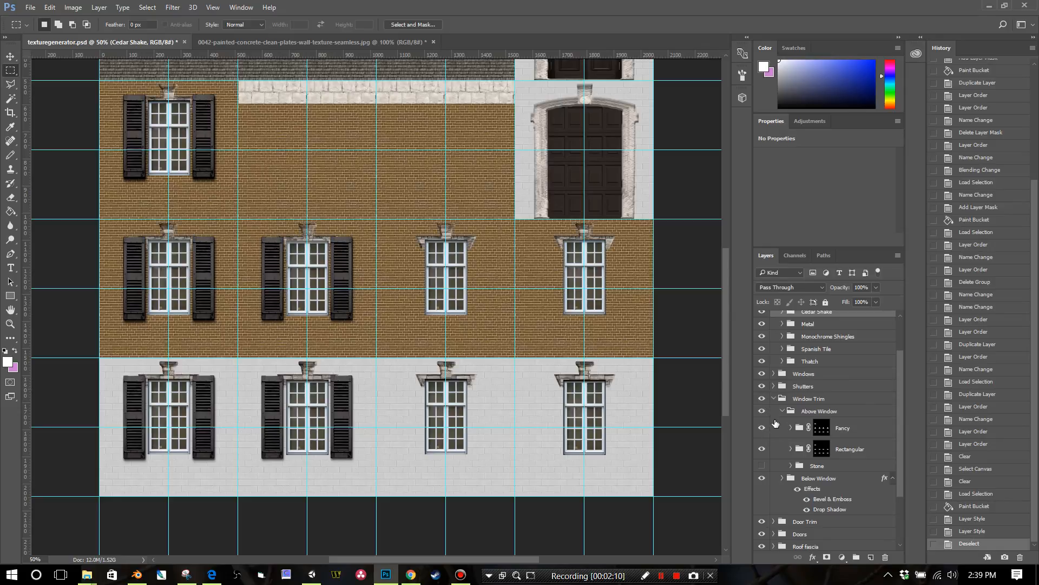
# - Expand the Fancy trim group and examine the trim above the 2nd floor windows at 100% zoom
pyautogui.click(790, 428)
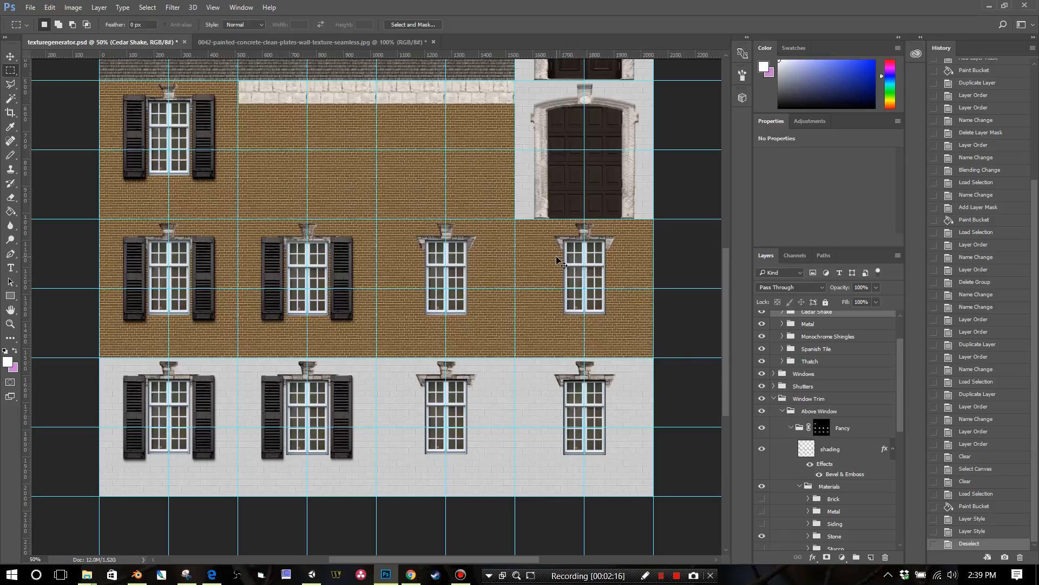
pyautogui.hotkey('ctrl', '+')
pyautogui.hotkey('ctrl', '+')
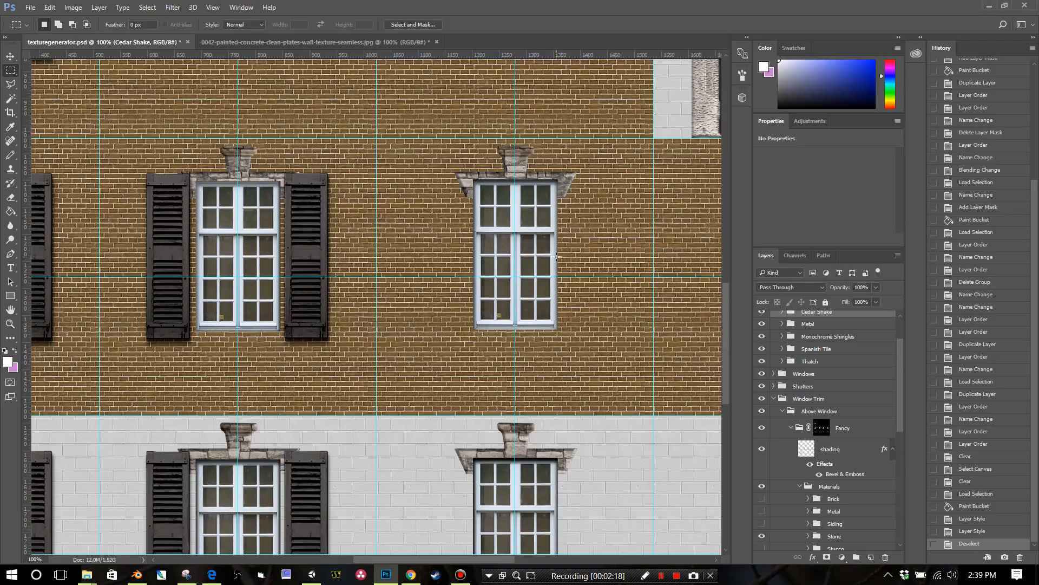
pyautogui.scroll(1, 512, 237)
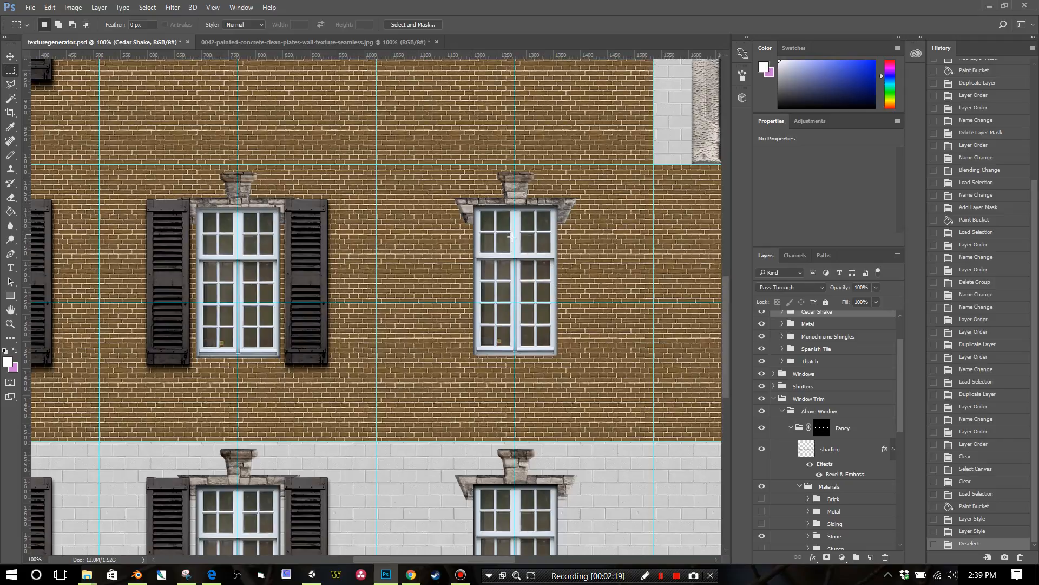
# - Preview the Brick, Metal and Siding materials on the Fancy trim above the windows, hiding each one again
pyautogui.click(799, 486)
pyautogui.scroll(-2, 807, 480)
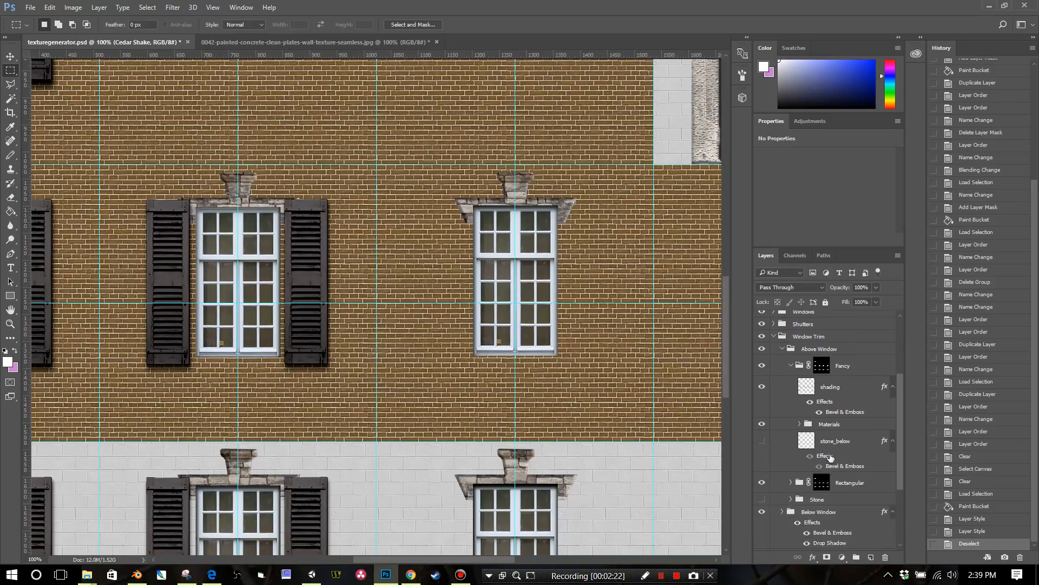
pyautogui.click(800, 424)
pyautogui.scroll(-1, 815, 427)
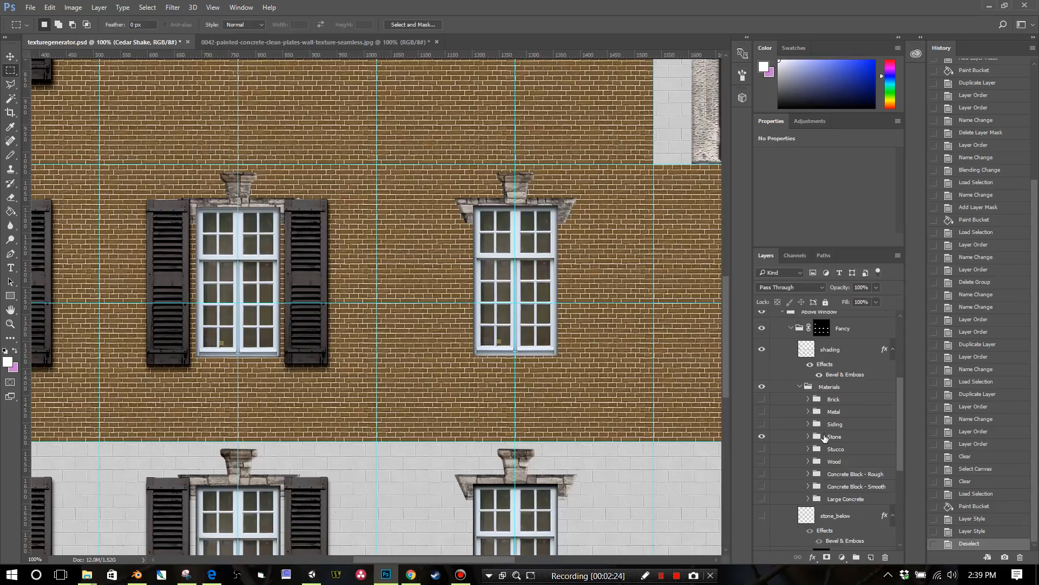
pyautogui.click(761, 399)
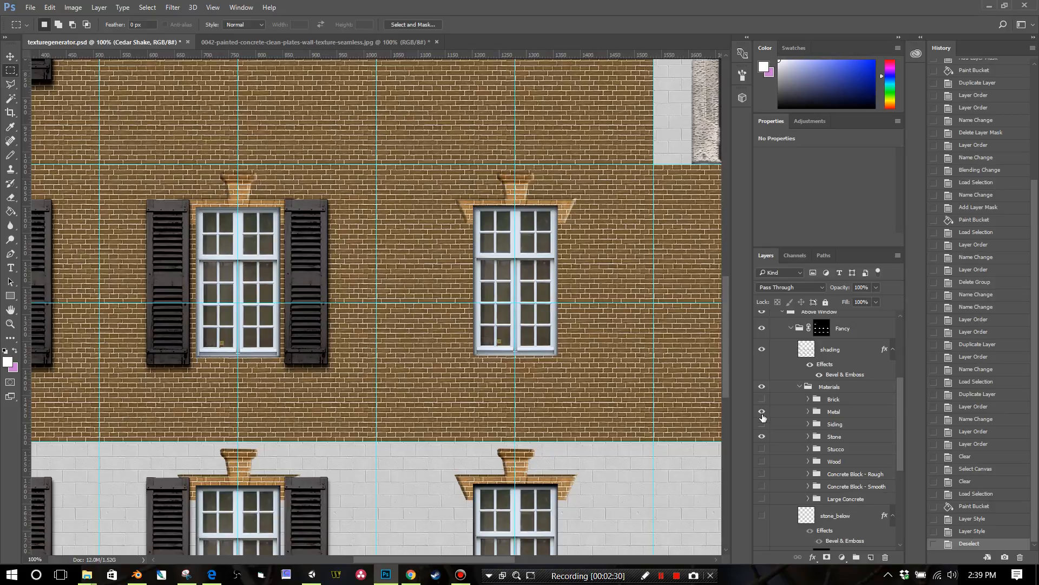
pyautogui.click(761, 411)
pyautogui.click(762, 424)
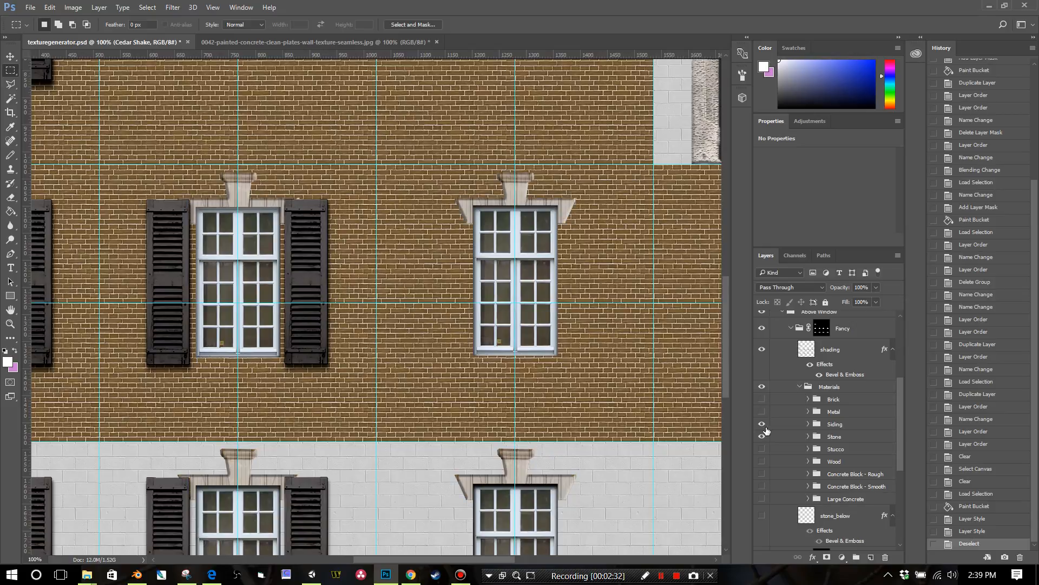
pyautogui.click(761, 424)
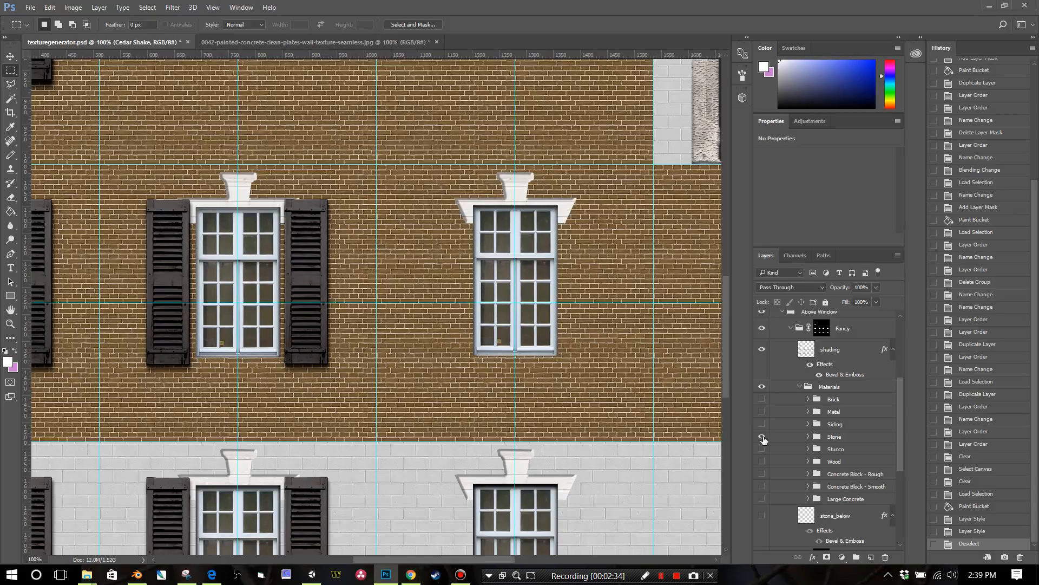
# - Toggle Stone and preview Stucco on the Fancy trim above the windows, leaving only Stone shown
pyautogui.click(761, 436)
pyautogui.click(761, 437)
pyautogui.click(762, 449)
pyautogui.click(762, 436)
pyautogui.click(761, 449)
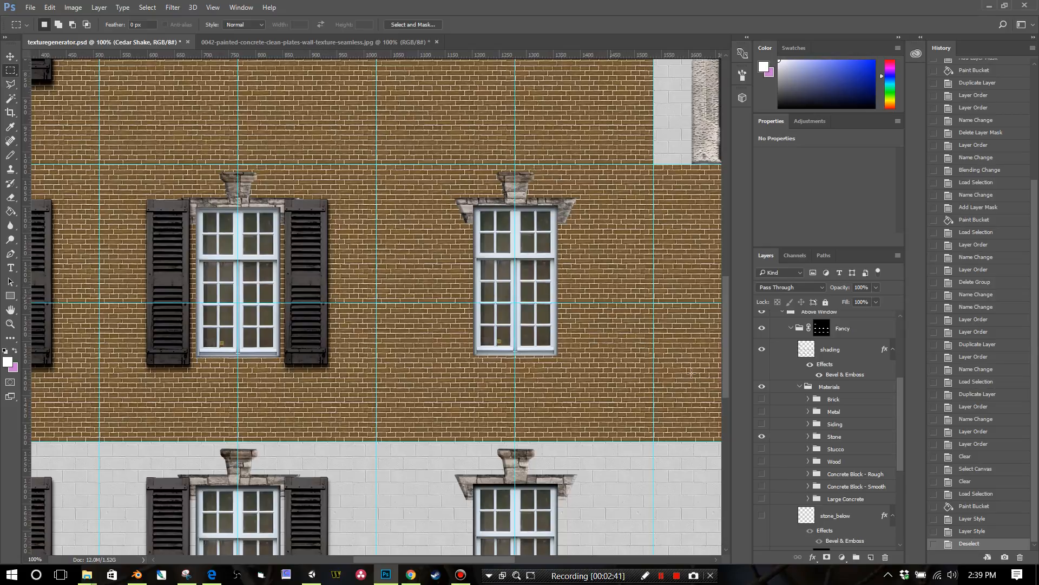
# - Collapse the Above Window group, expand Below Window and turn on its Rectangular trim
pyautogui.click(782, 312)
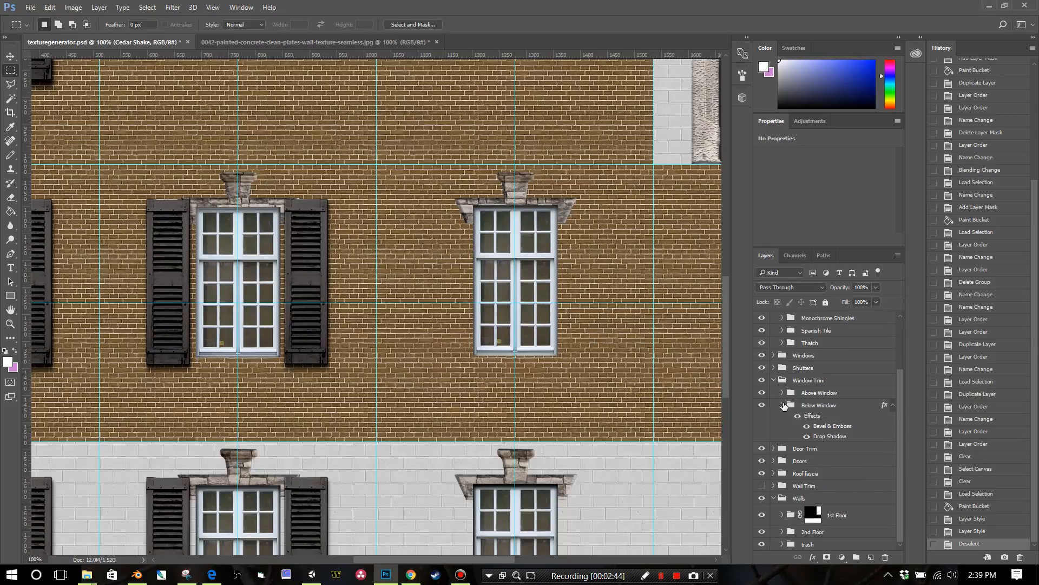
pyautogui.click(783, 405)
pyautogui.scroll(-3, 785, 405)
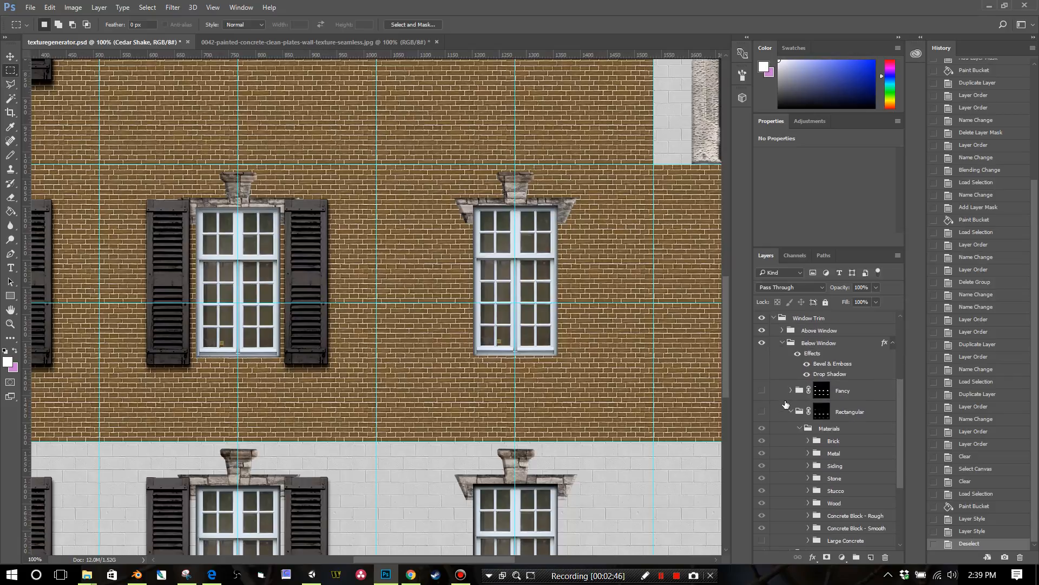
pyautogui.scroll(-1, 775, 426)
pyautogui.click(762, 429)
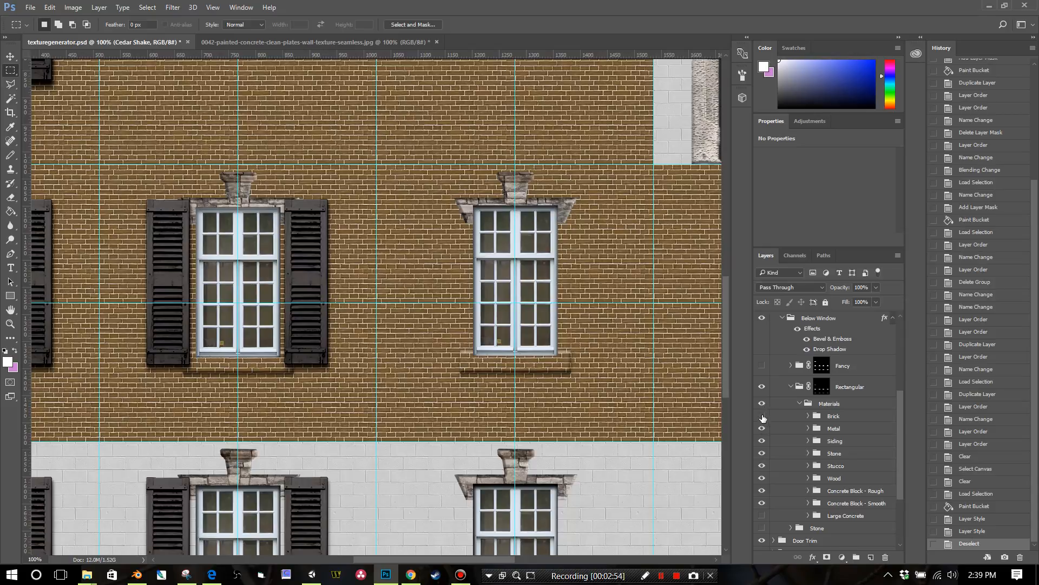
# - Hide the Brick material in the Rectangular trim so Metal shows below the windows, and select the Below Window group
pyautogui.click(763, 418)
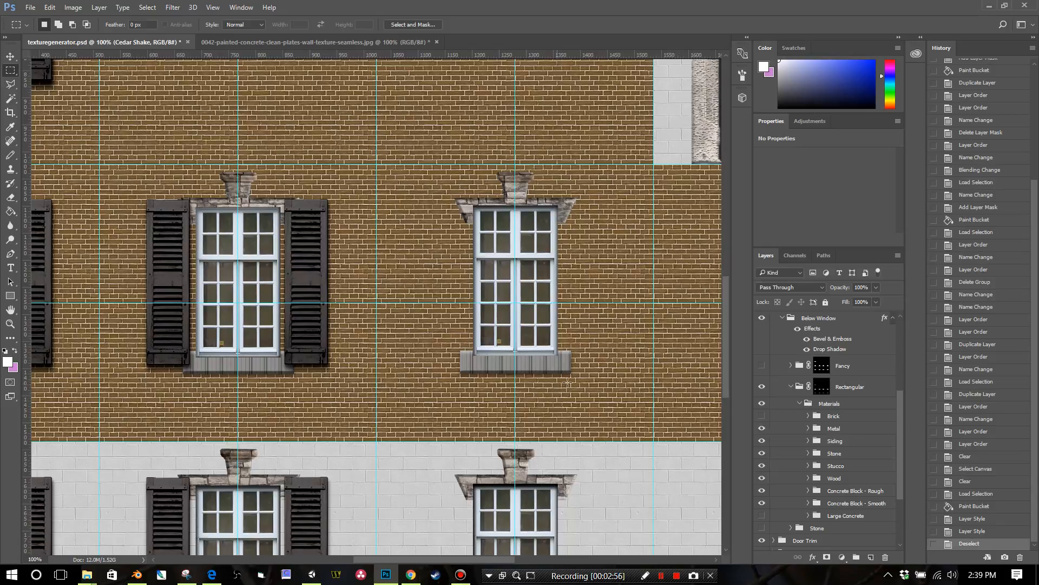
pyautogui.scroll(2, 821, 436)
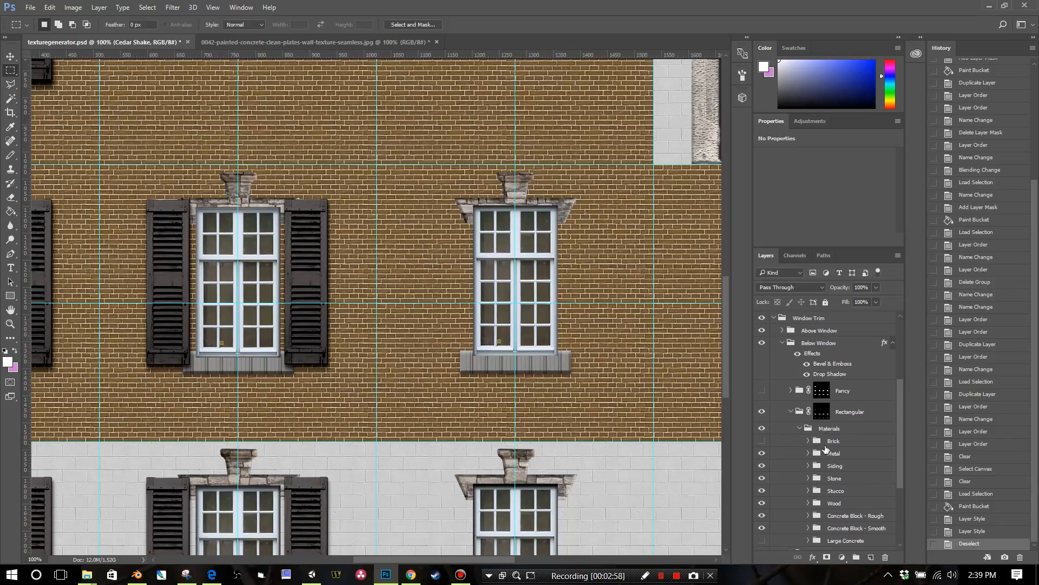
pyautogui.scroll(1, 826, 450)
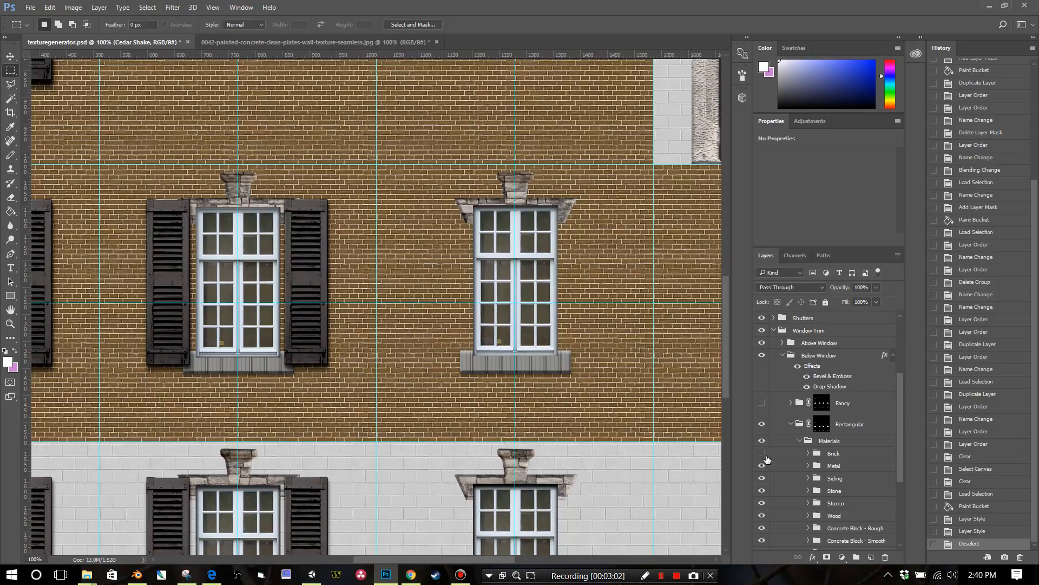
pyautogui.scroll(1, 818, 452)
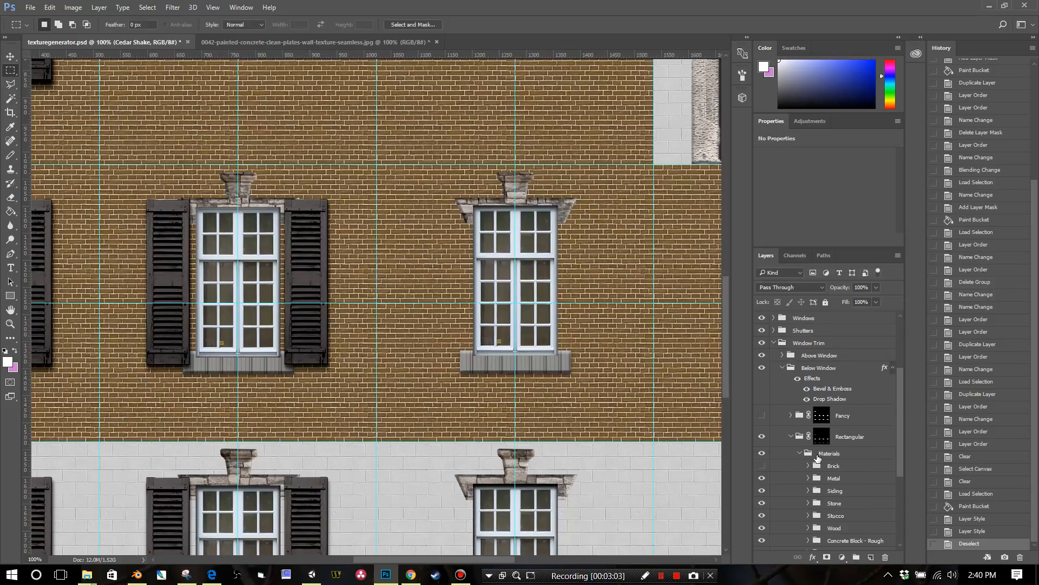
pyautogui.click(827, 372)
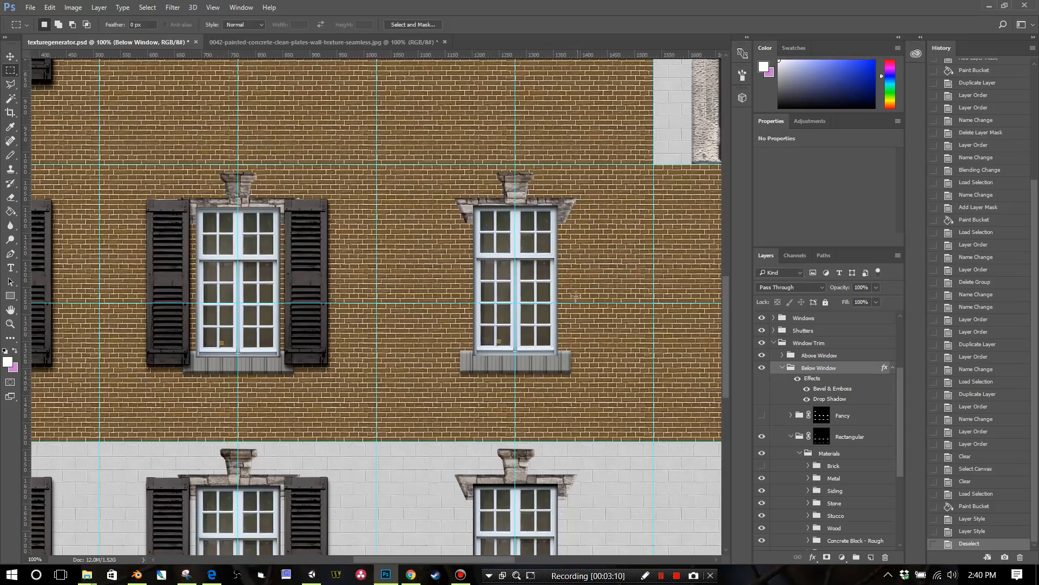
pyautogui.scroll(3, 576, 296)
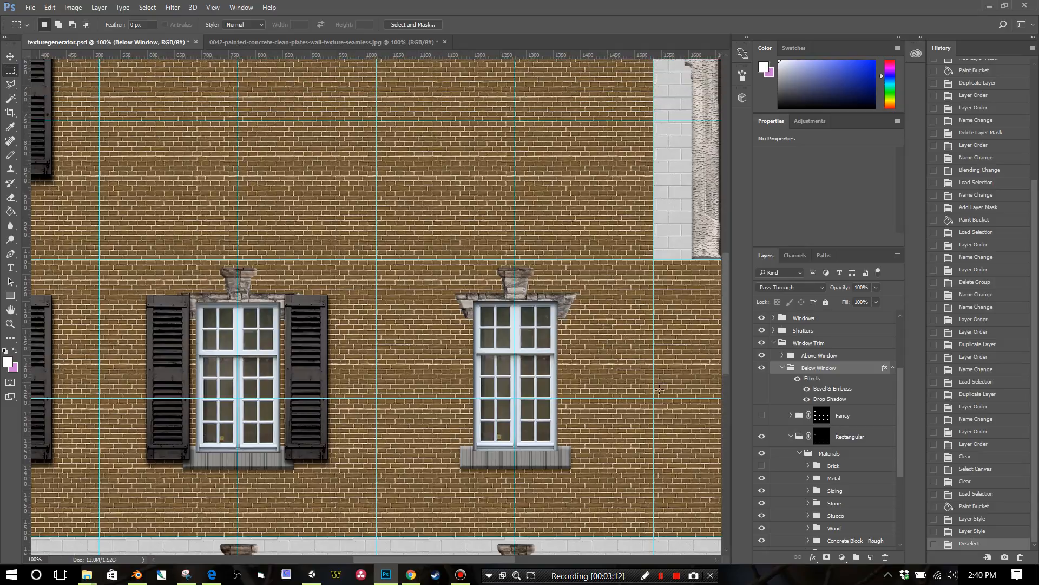
pyautogui.scroll(1, 640, 361)
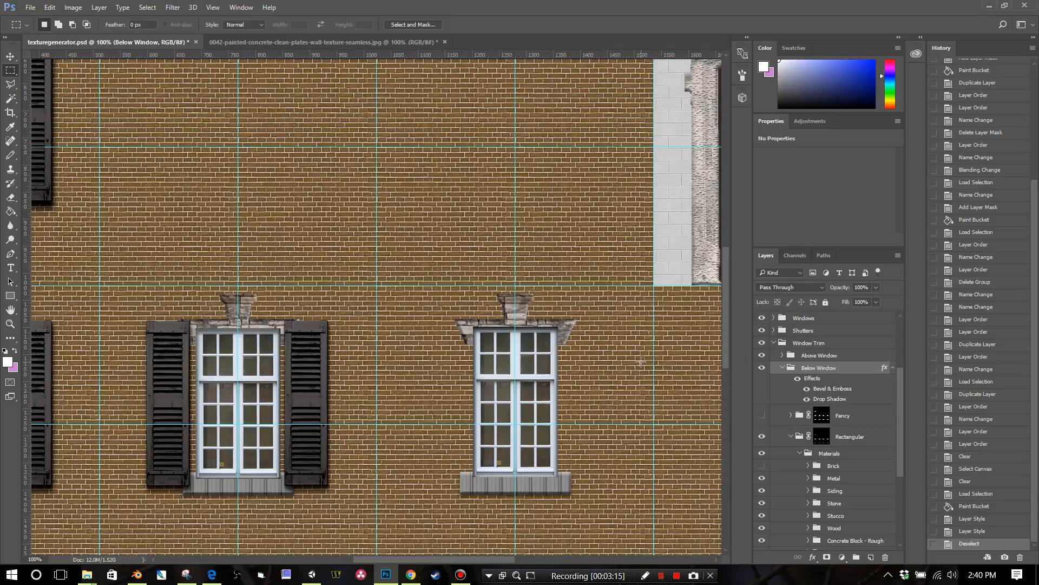
# - Expand the Above Window group and add Drop Shadow and Bevel & Emboss layer effects to it
pyautogui.click(782, 356)
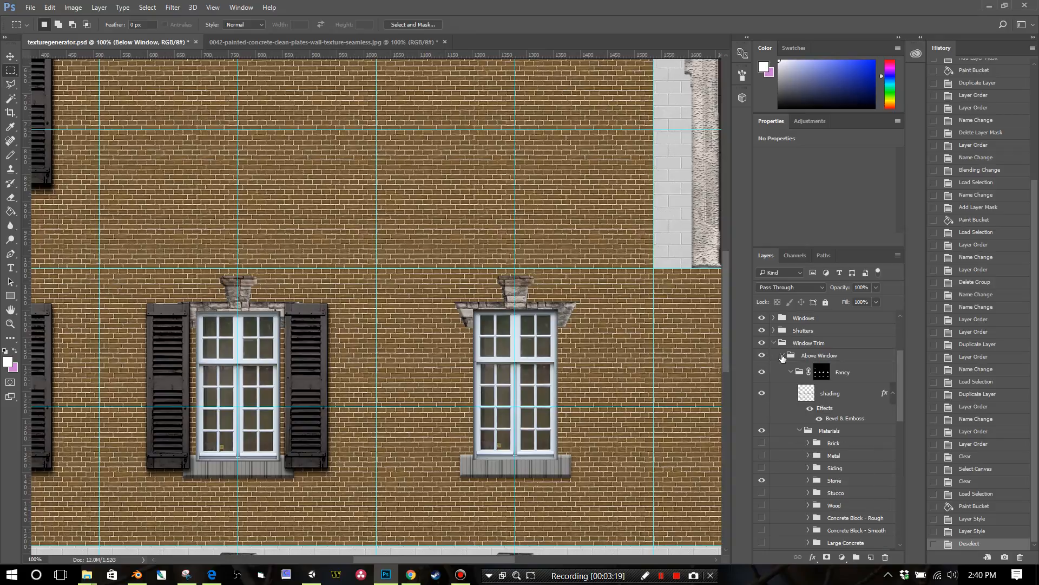
pyautogui.click(783, 357)
pyautogui.click(783, 357)
pyautogui.click(802, 356)
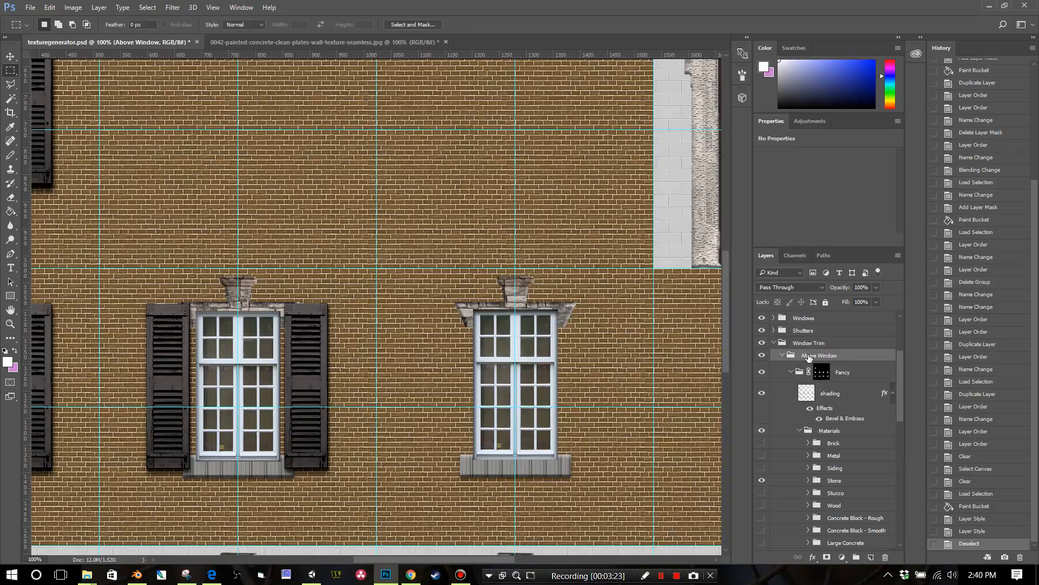
pyautogui.doubleClick(849, 356)
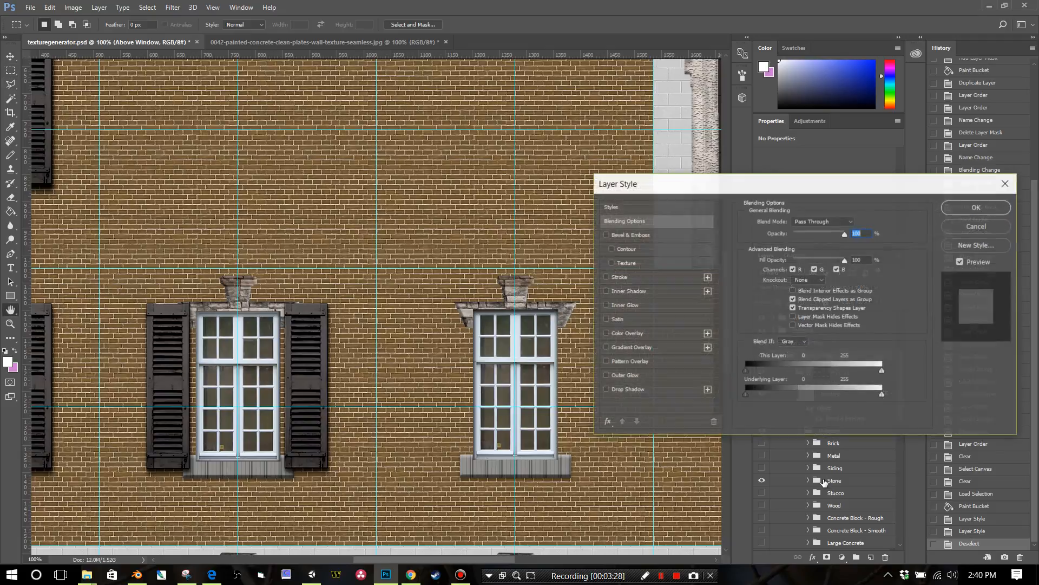
pyautogui.click(606, 390)
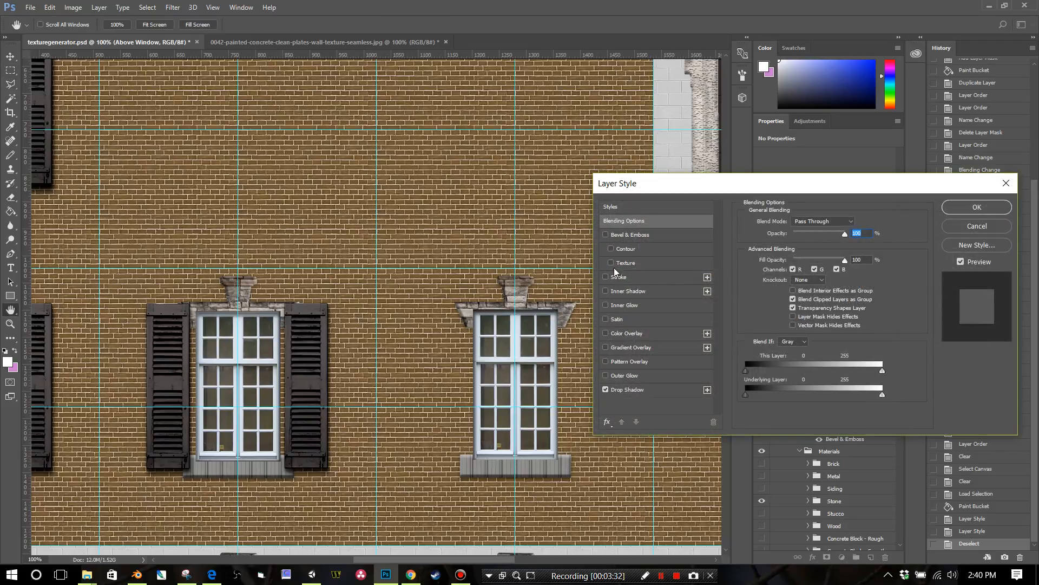
pyautogui.click(606, 235)
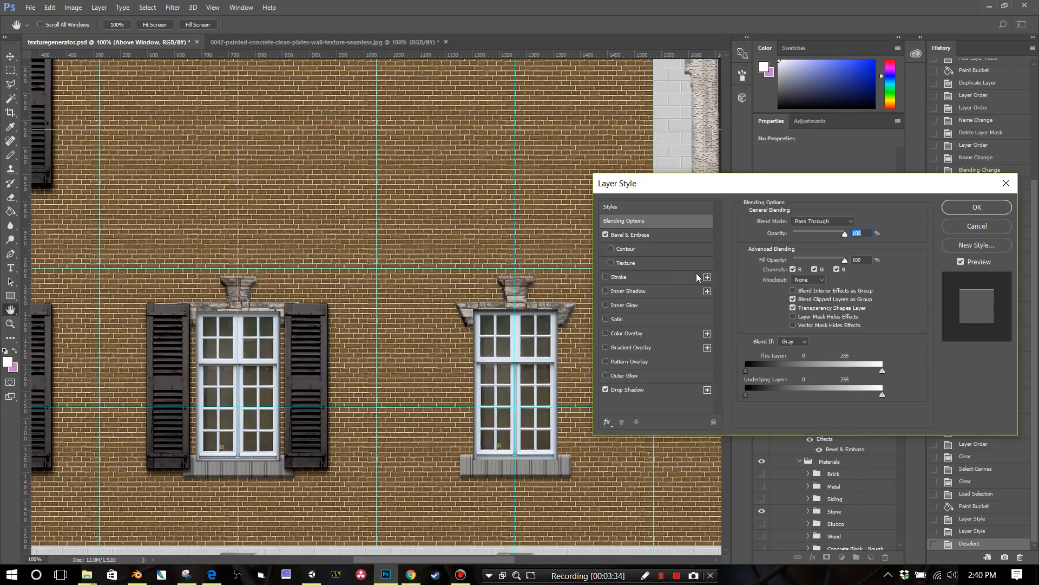
pyautogui.click(959, 211)
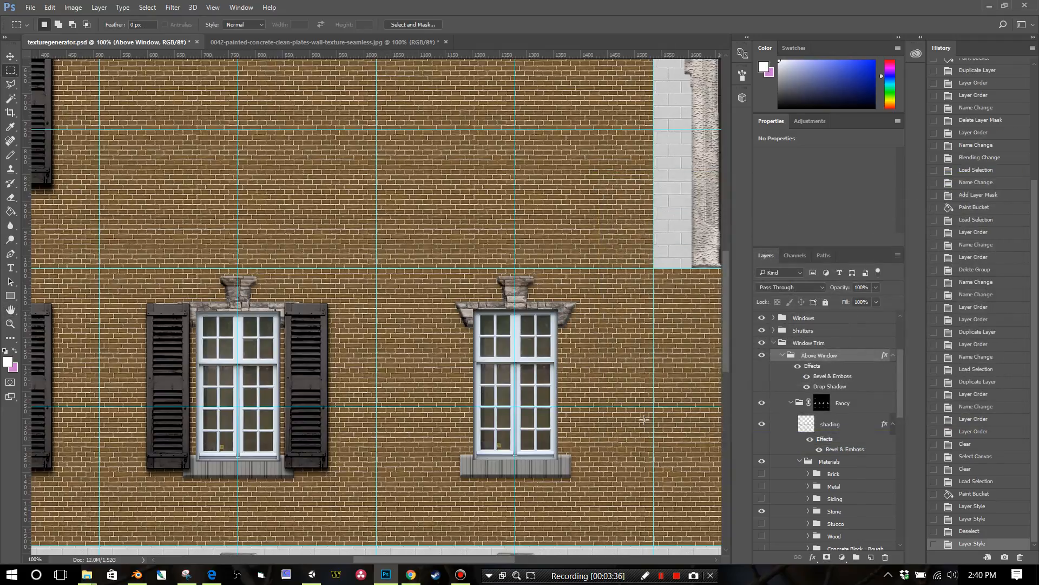
# - Switch the Fancy trim above the windows from Stone to Brick by showing Brick and hiding Stone
pyautogui.scroll(-3, 633, 387)
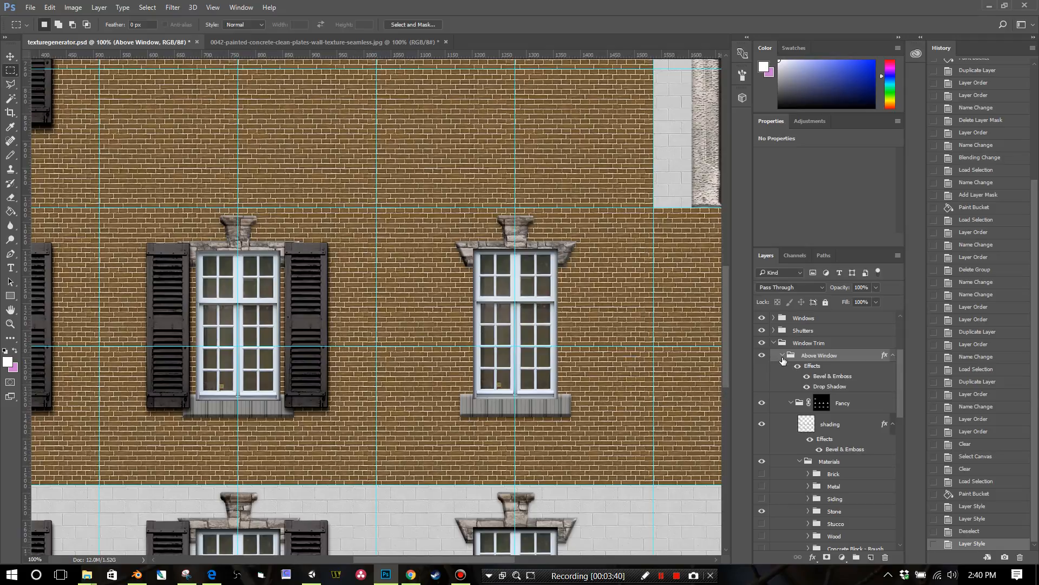
pyautogui.scroll(-1, 786, 420)
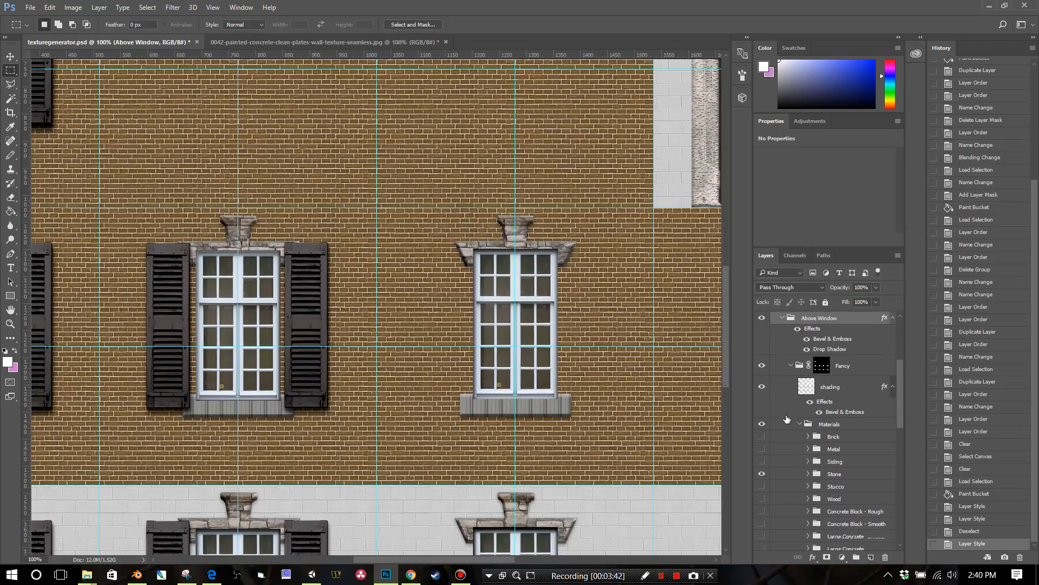
pyautogui.scroll(-1, 805, 423)
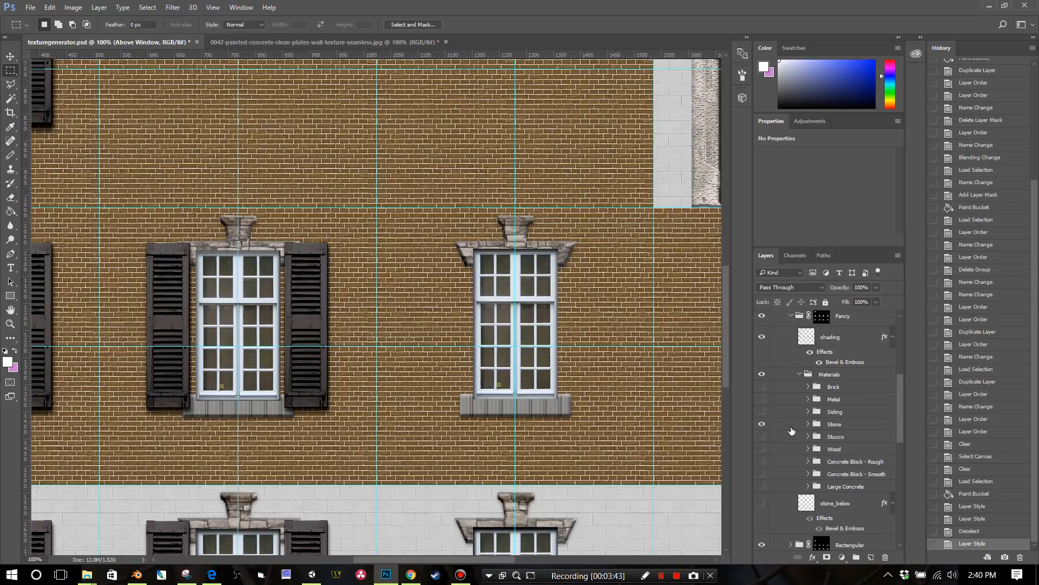
pyautogui.click(762, 387)
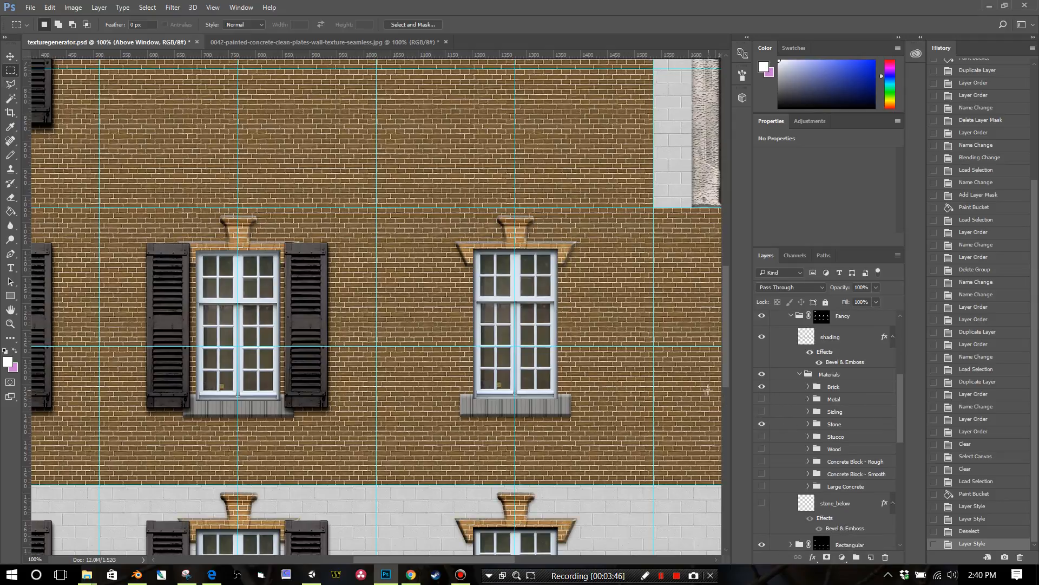
pyautogui.click(763, 424)
# - Examine the whole building texture at 50% zoom, from the roof and doors down to the 1st floor windows
pyautogui.hotkey('ctrl', '-')
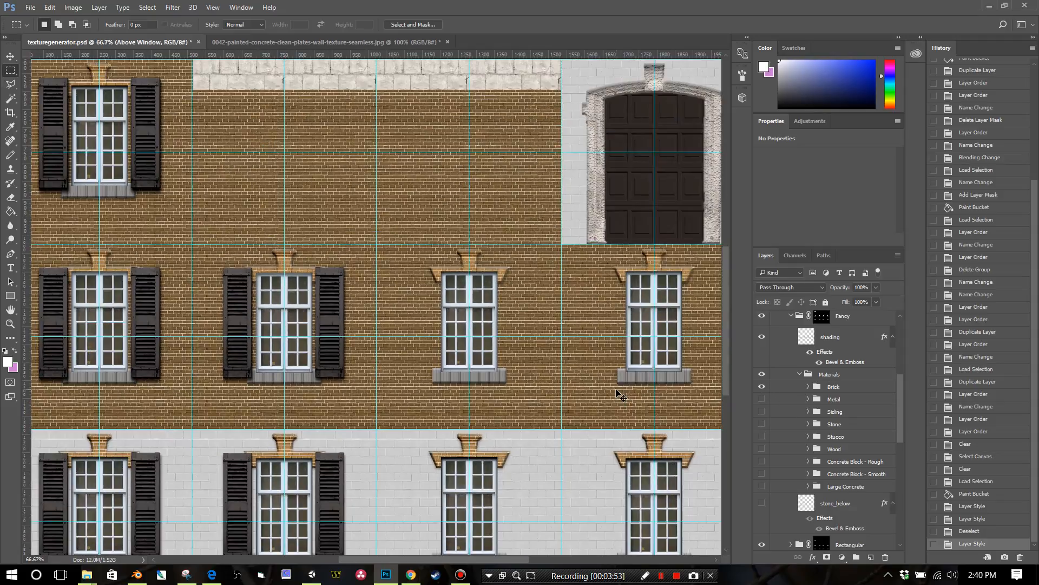
pyautogui.hotkey('ctrl', '-')
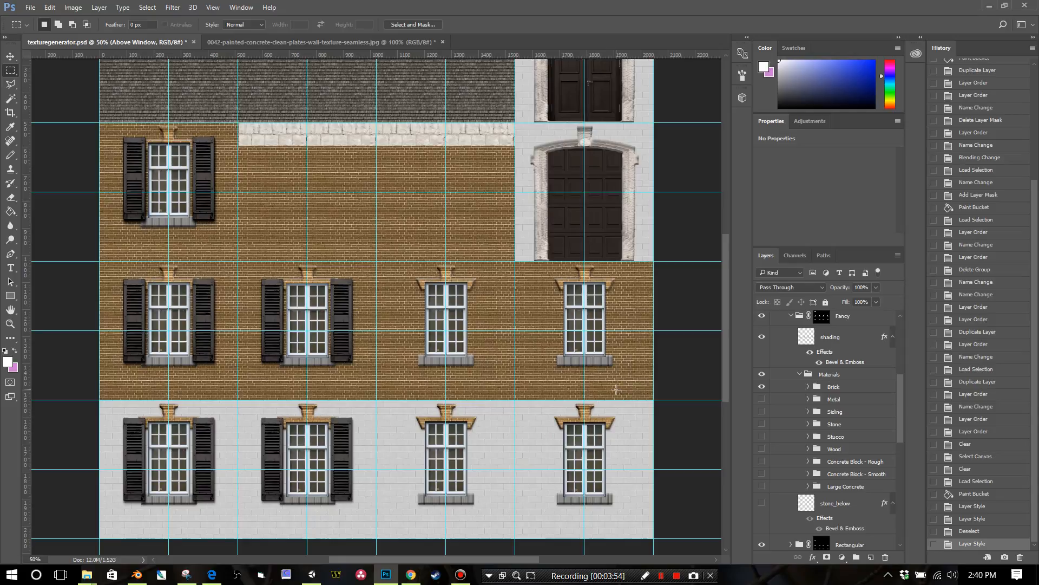
pyautogui.scroll(3, 596, 411)
pyautogui.scroll(5, 585, 419)
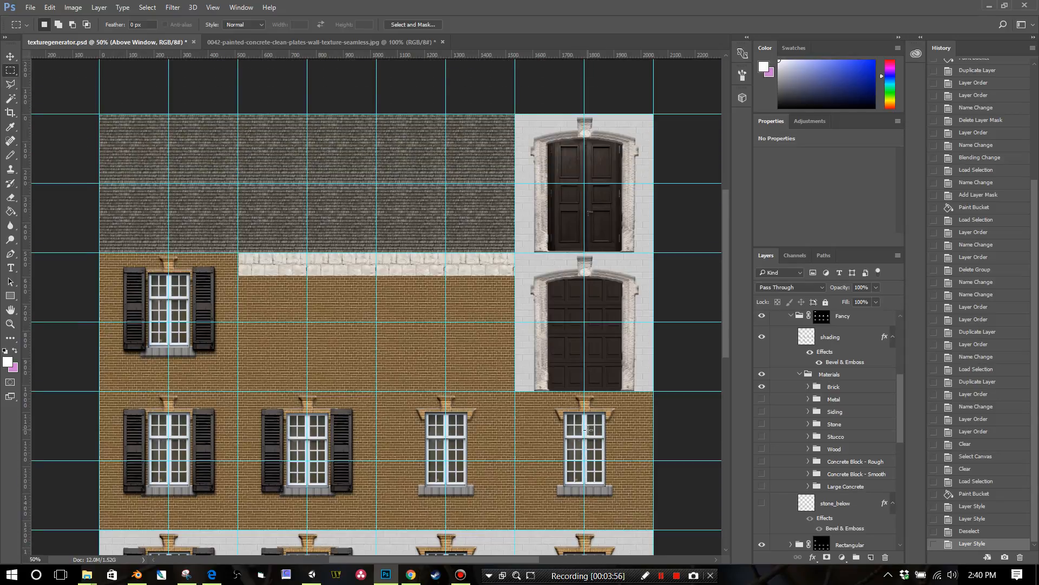
pyautogui.scroll(-2, 596, 430)
pyautogui.scroll(-1, 617, 417)
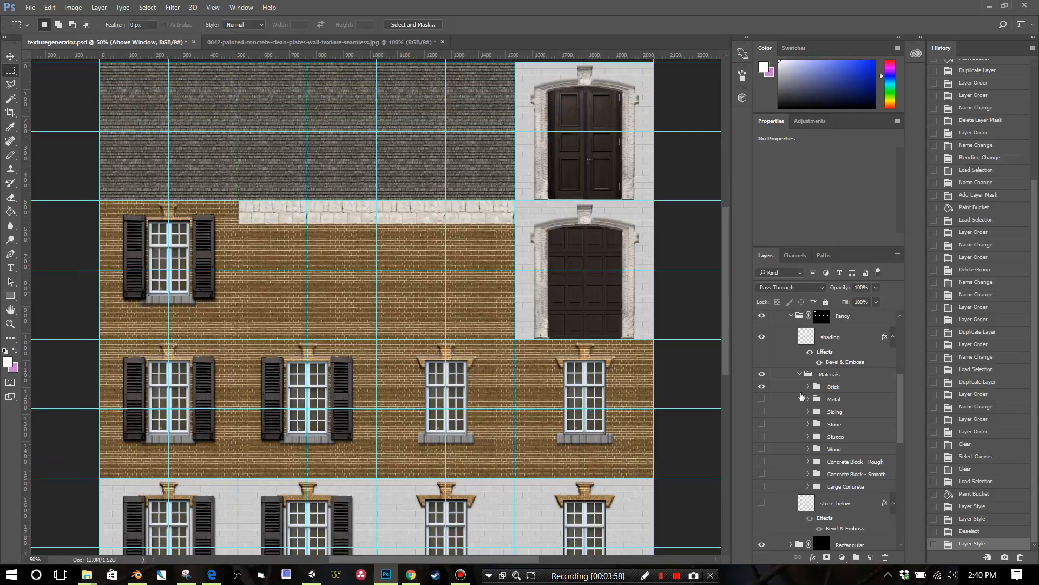
pyautogui.scroll(-3, 802, 395)
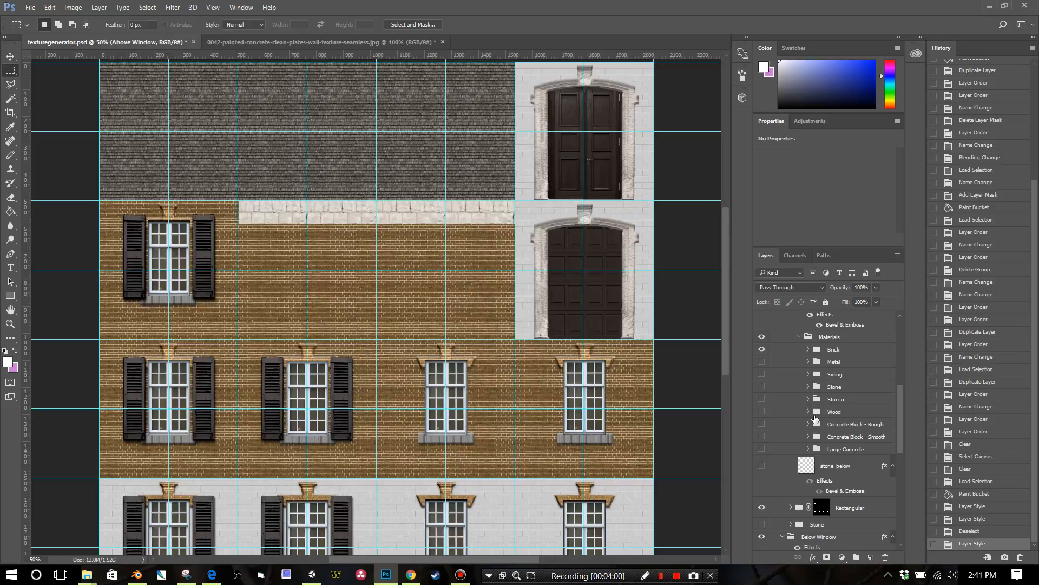
pyautogui.scroll(3, 815, 417)
pyautogui.scroll(1, 640, 439)
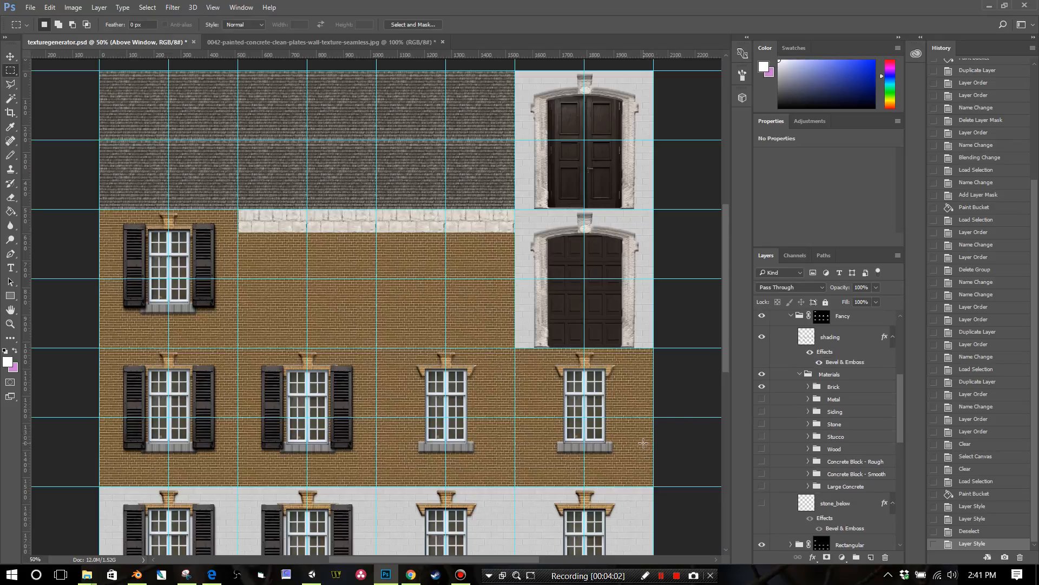
pyautogui.scroll(-1, 639, 441)
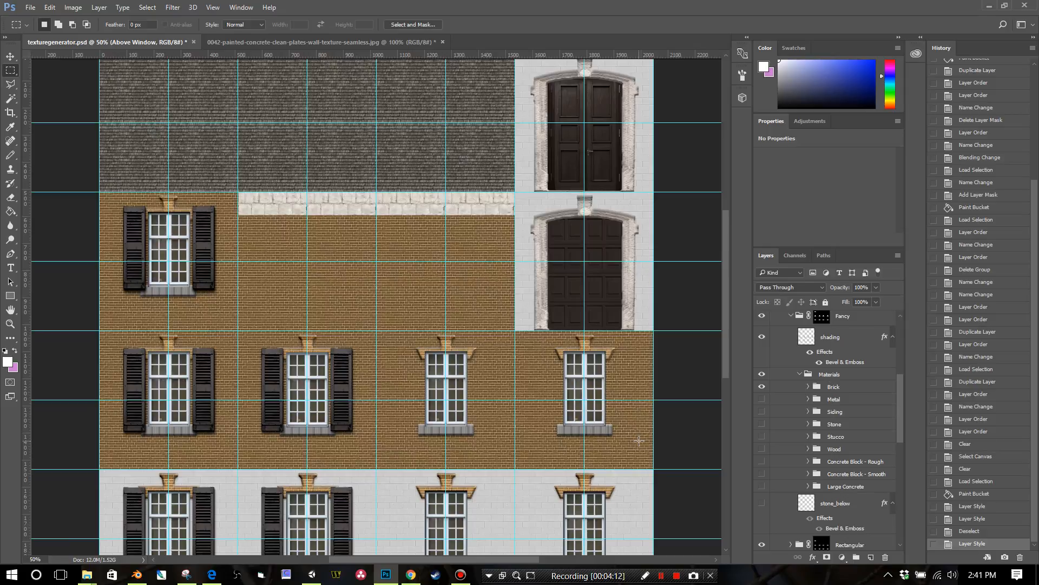
pyautogui.scroll(3, 639, 364)
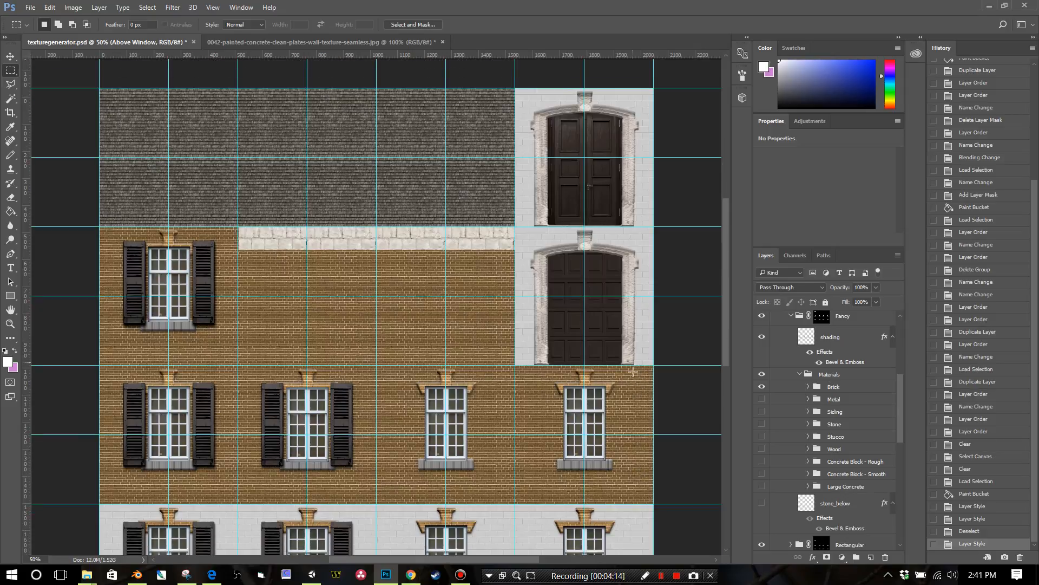
pyautogui.scroll(-3, 633, 371)
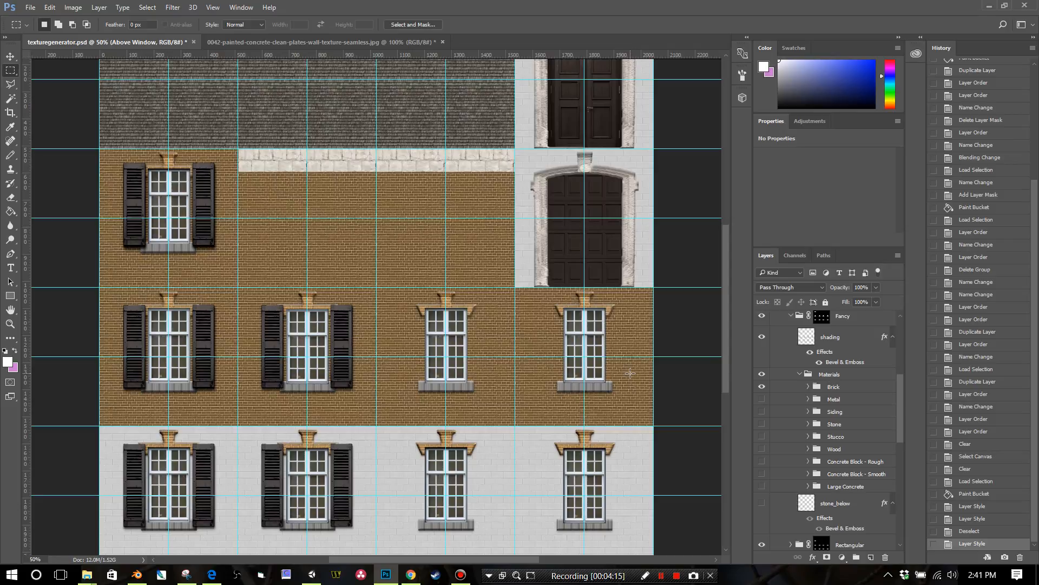